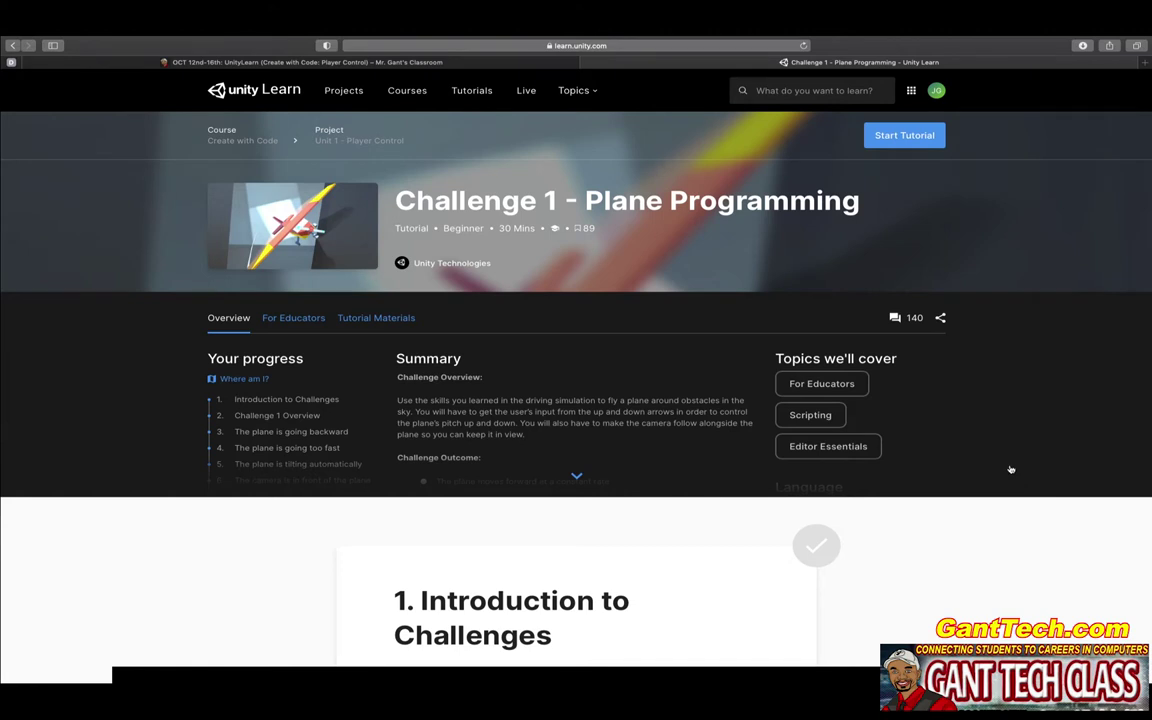
Expand the Challenge 1 - Plane Programming summary and play the Introduction to Challenges video.
{"action": "scroll", "coordinate": [572, 489], "scroll_direction": "down", "scroll_amount": 1}
{"action": "left_click", "coordinate": [575, 478]}
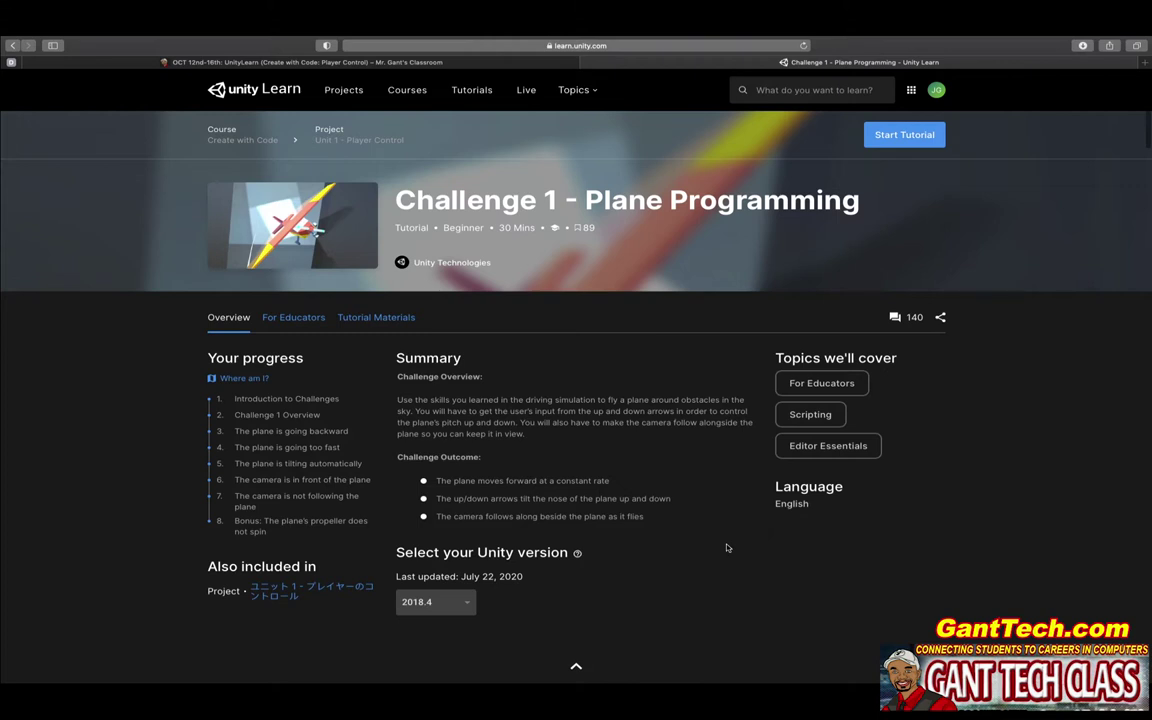
{"action": "scroll", "coordinate": [640, 510], "scroll_direction": "down", "scroll_amount": 5}
{"action": "scroll", "coordinate": [561, 481], "scroll_direction": "down", "scroll_amount": 10}
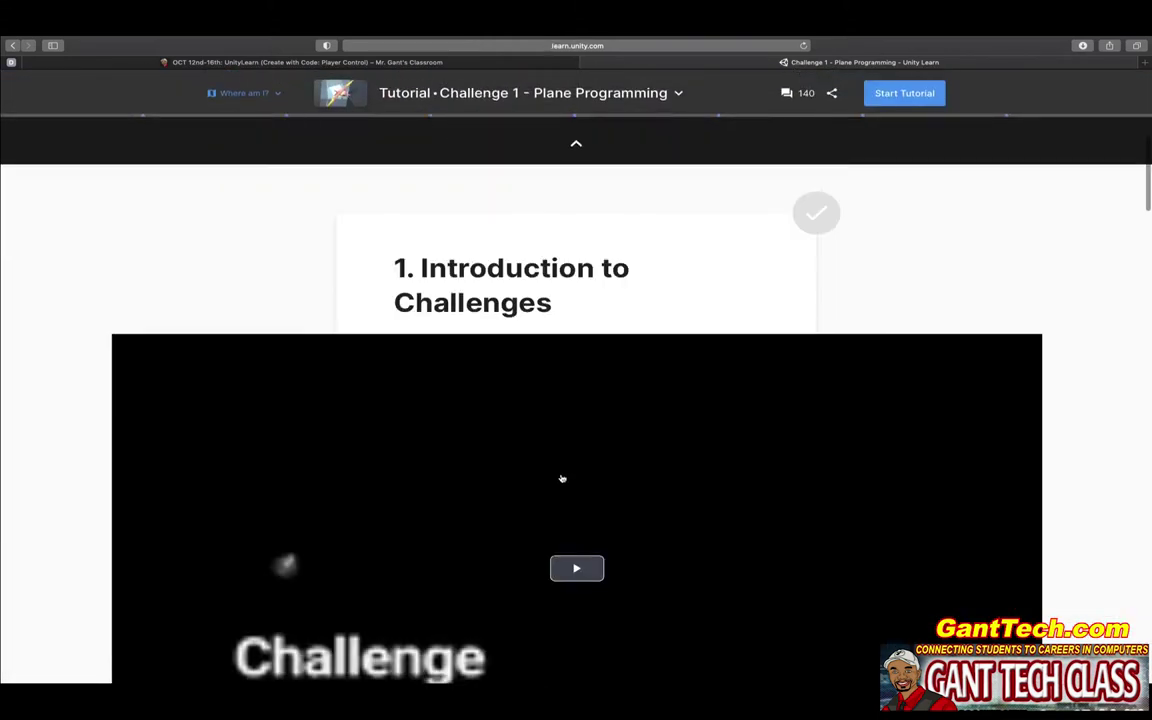
{"action": "scroll", "coordinate": [561, 478], "scroll_direction": "down", "scroll_amount": 3}
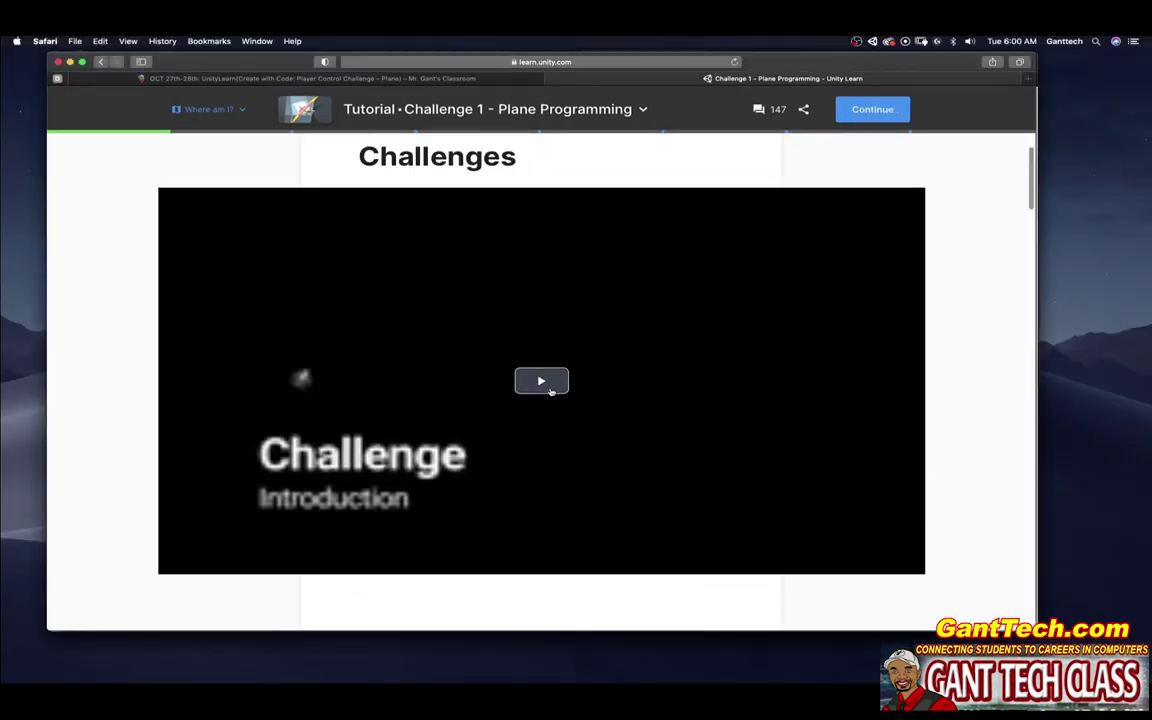
{"action": "left_click", "coordinate": [540, 381]}
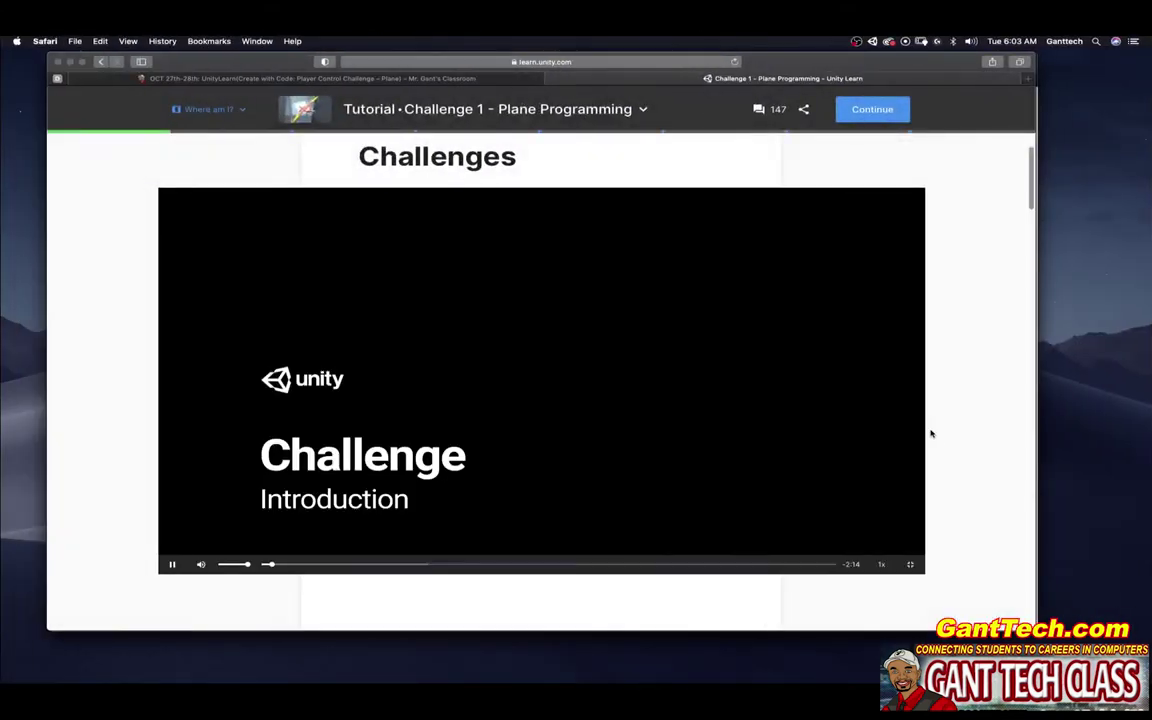
Play the Challenge 1 Overview video on the same tutorial page.
{"action": "scroll", "coordinate": [949, 437], "scroll_direction": "down", "scroll_amount": 10}
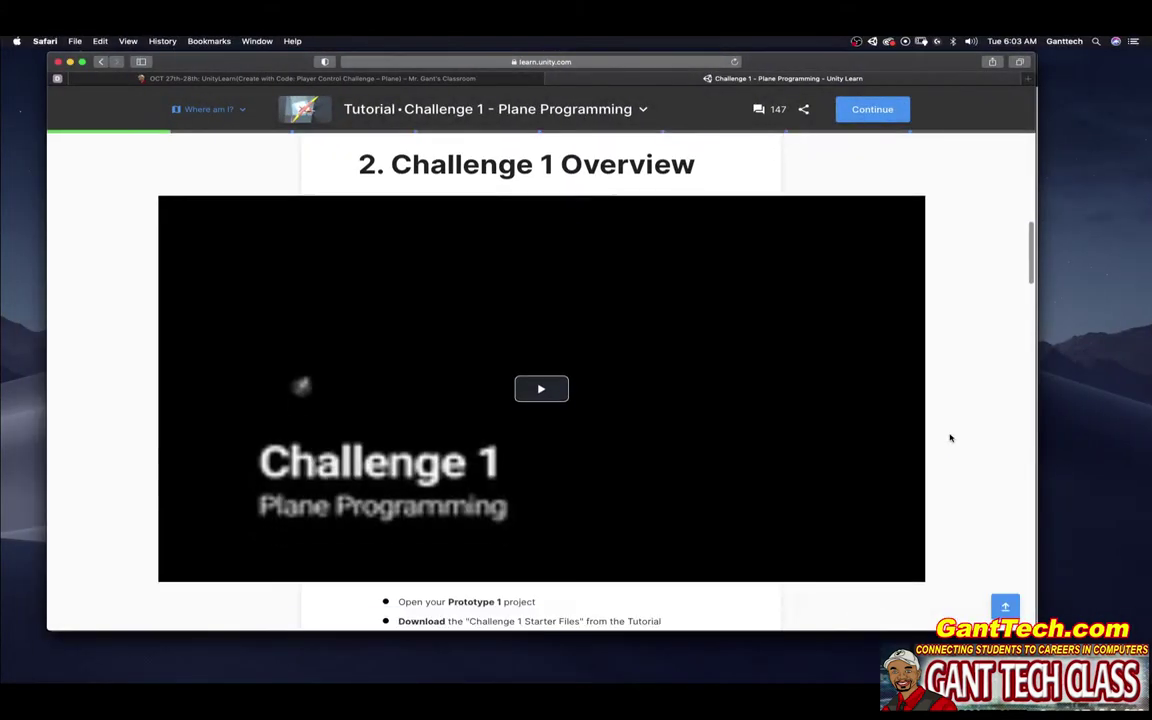
{"action": "left_click", "coordinate": [597, 401]}
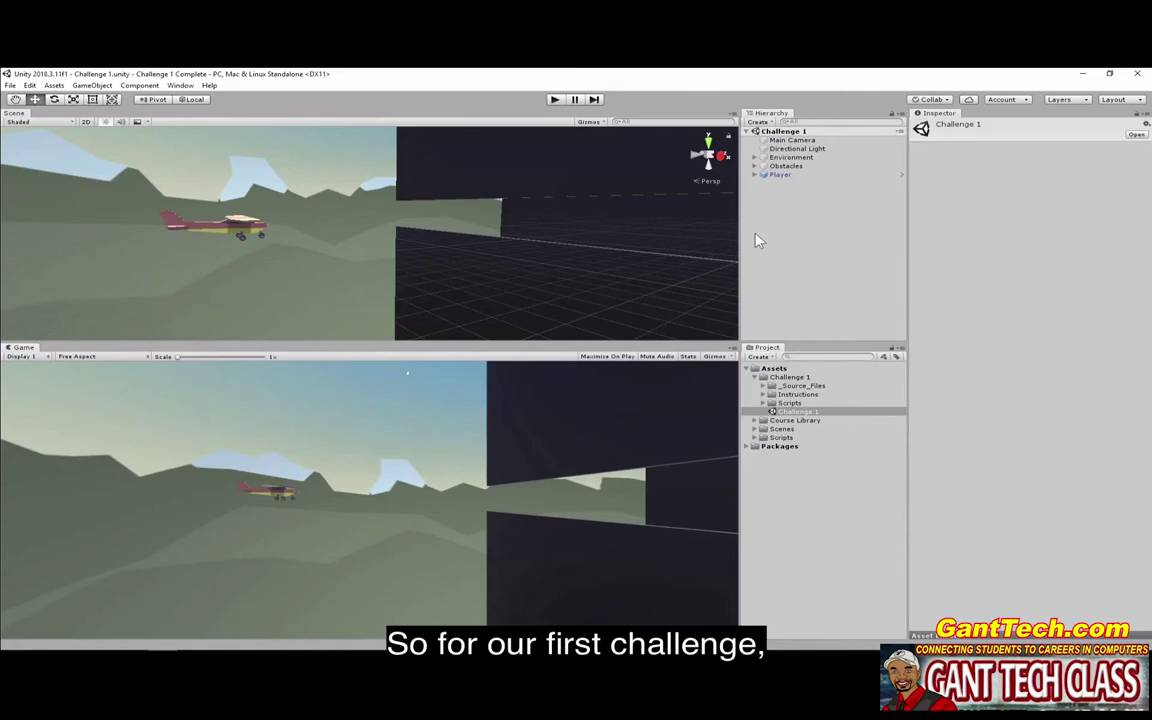
Play-test the completed Challenge 1 scene, steering the plane up and down through the obstacles, and stop play mode.
{"action": "left_click", "coordinate": [554, 99]}
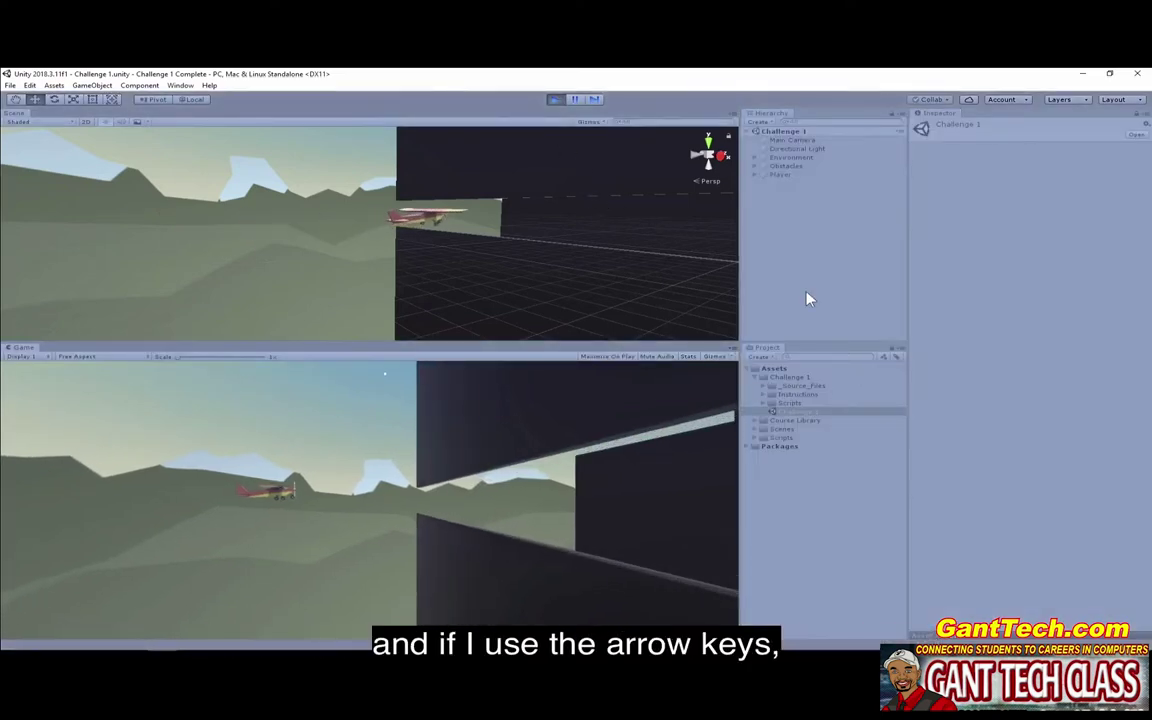
{"action": "key", "text": "Up"}
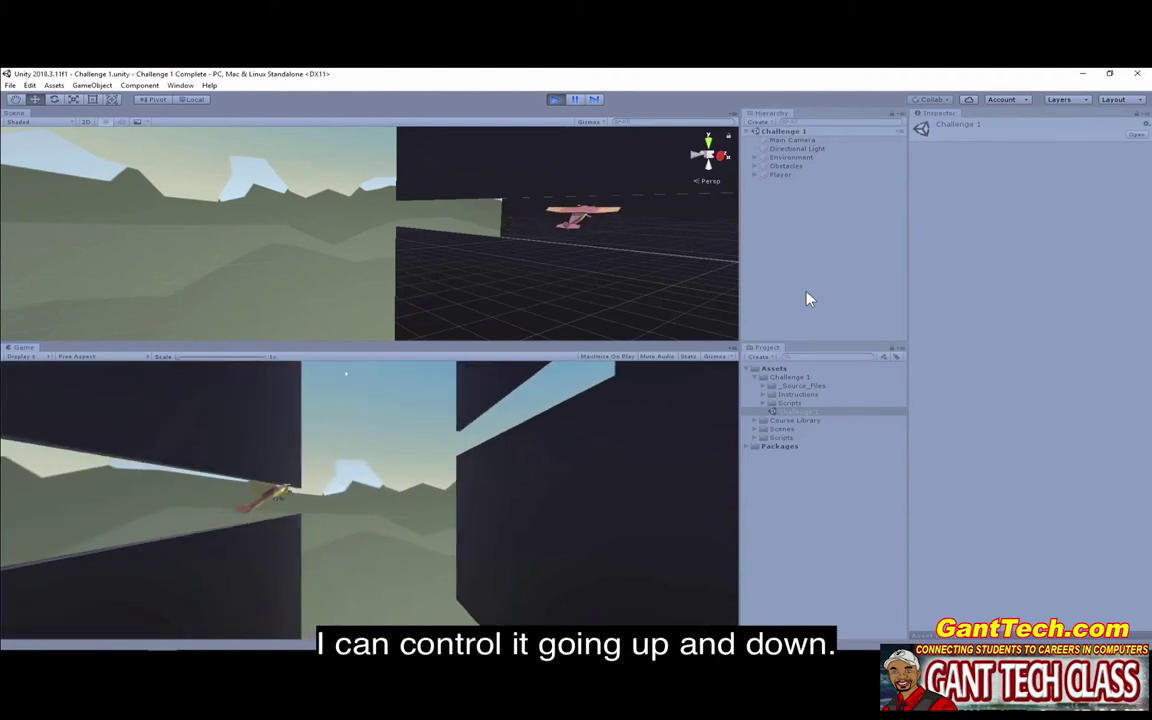
{"action": "key", "text": "Down"}
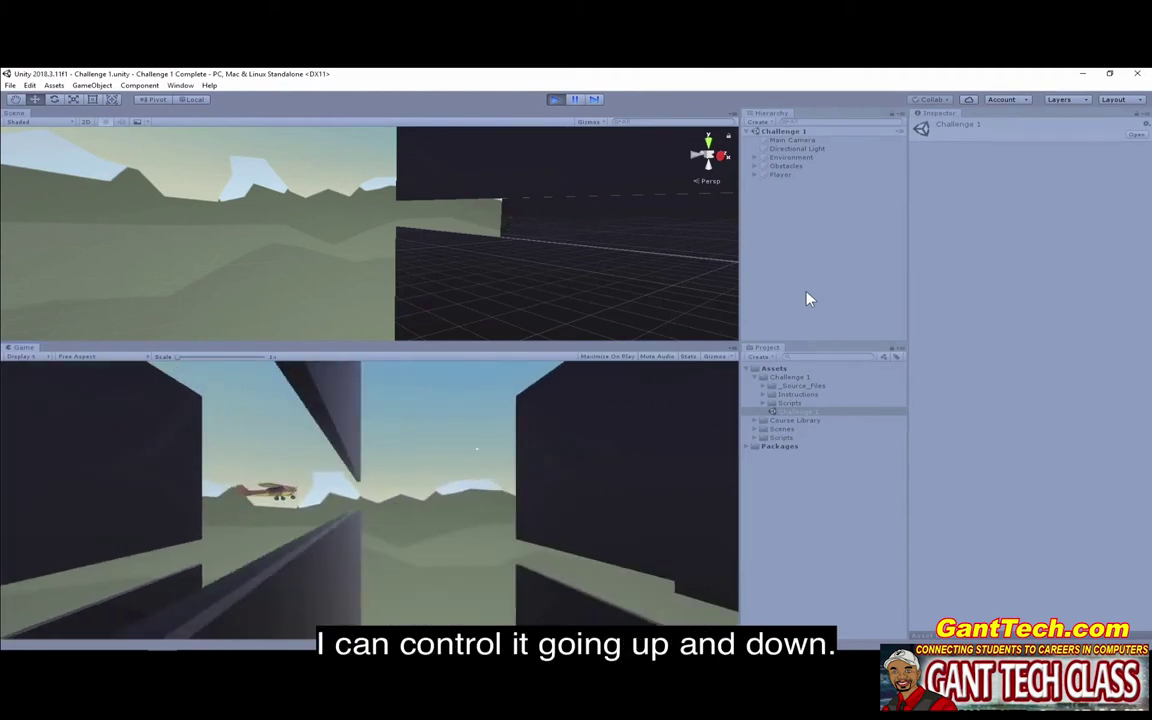
{"action": "key", "text": "Up"}
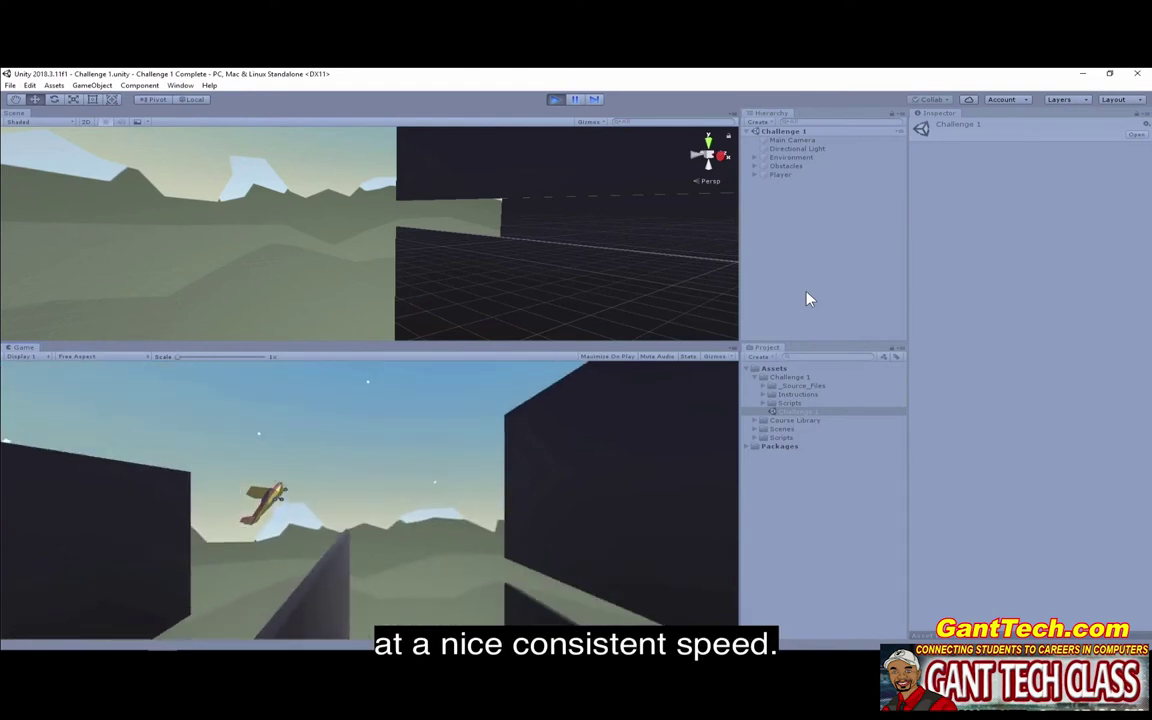
{"action": "key", "text": "Up"}
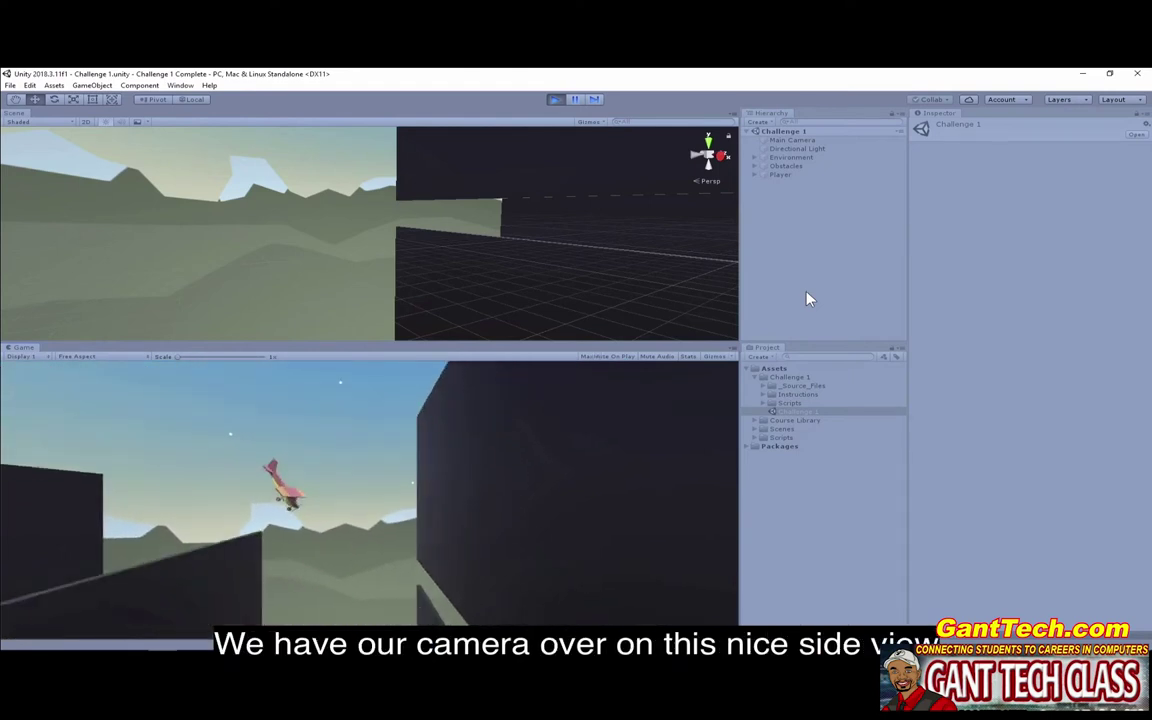
{"action": "key", "text": "Down"}
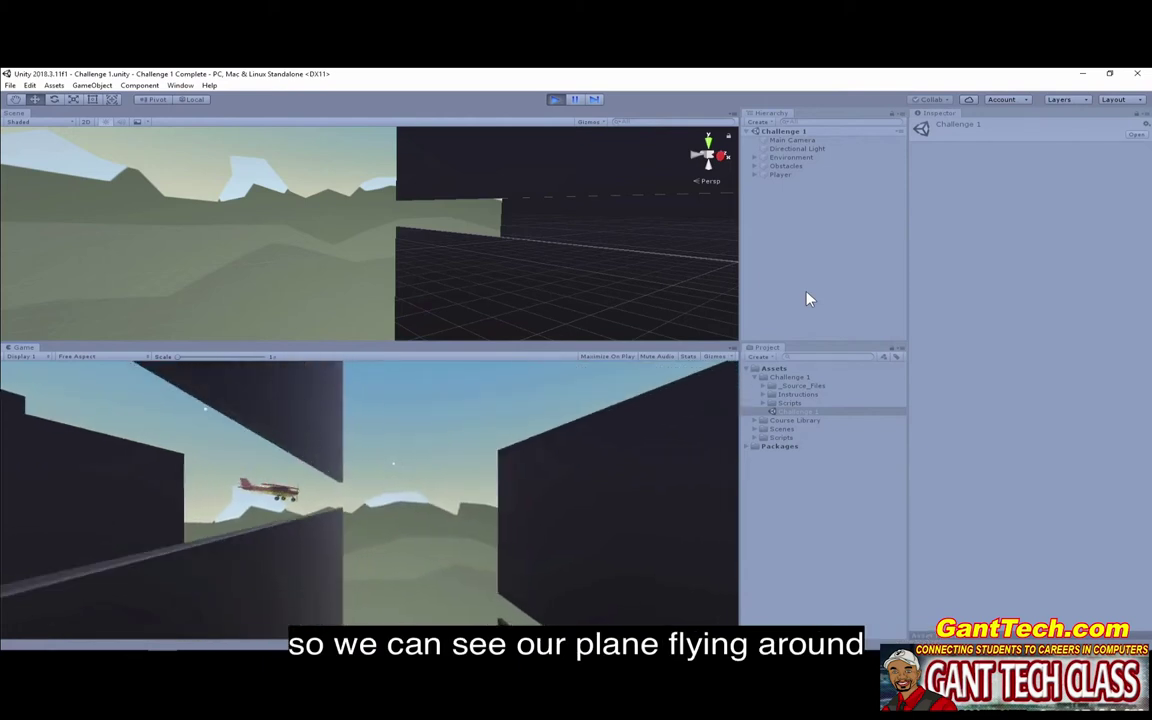
{"action": "key", "text": "Up"}
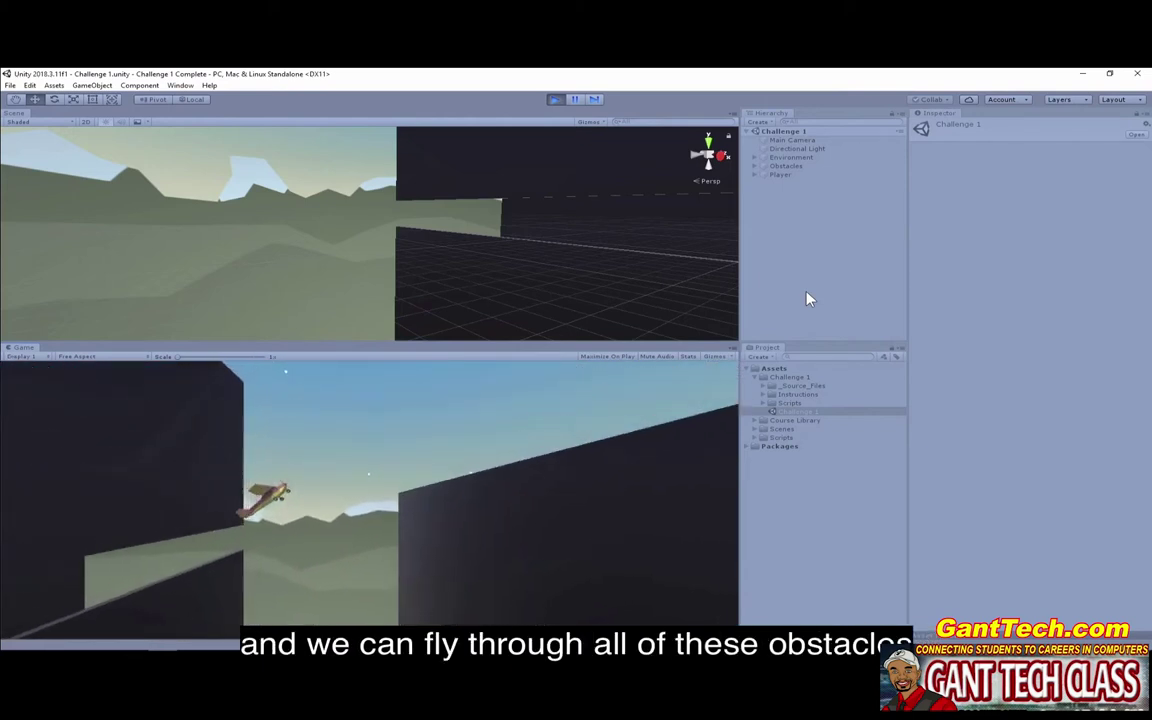
{"action": "key", "text": "Down"}
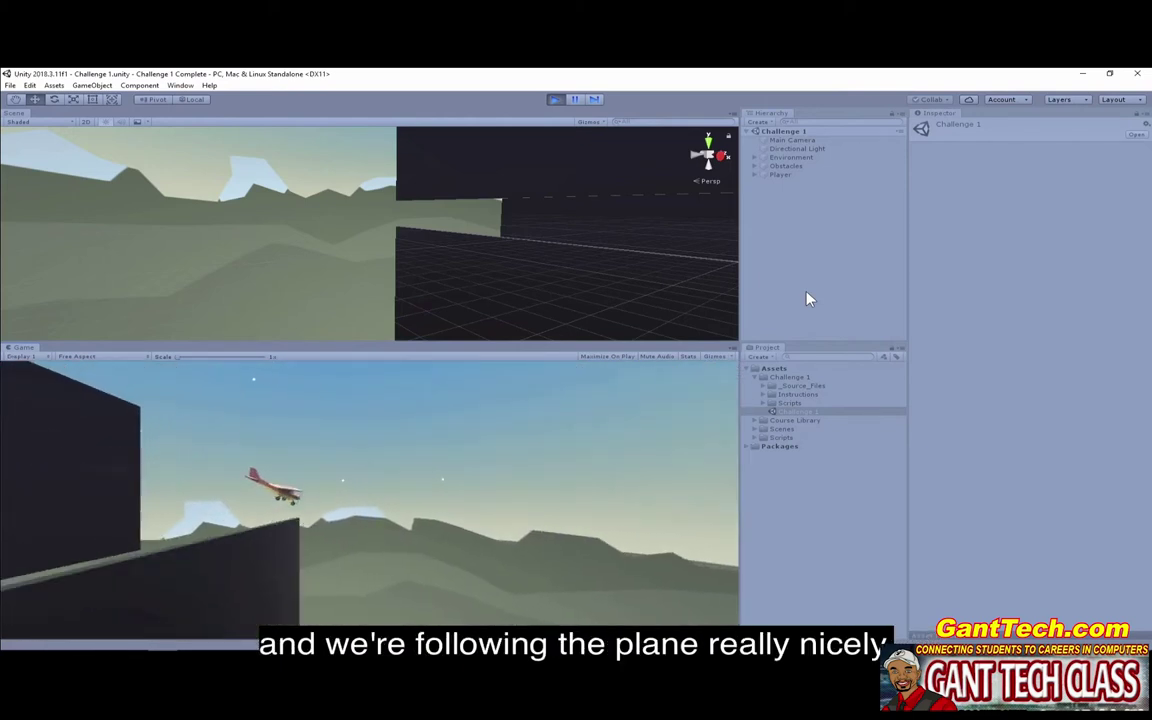
{"action": "key", "text": "Up"}
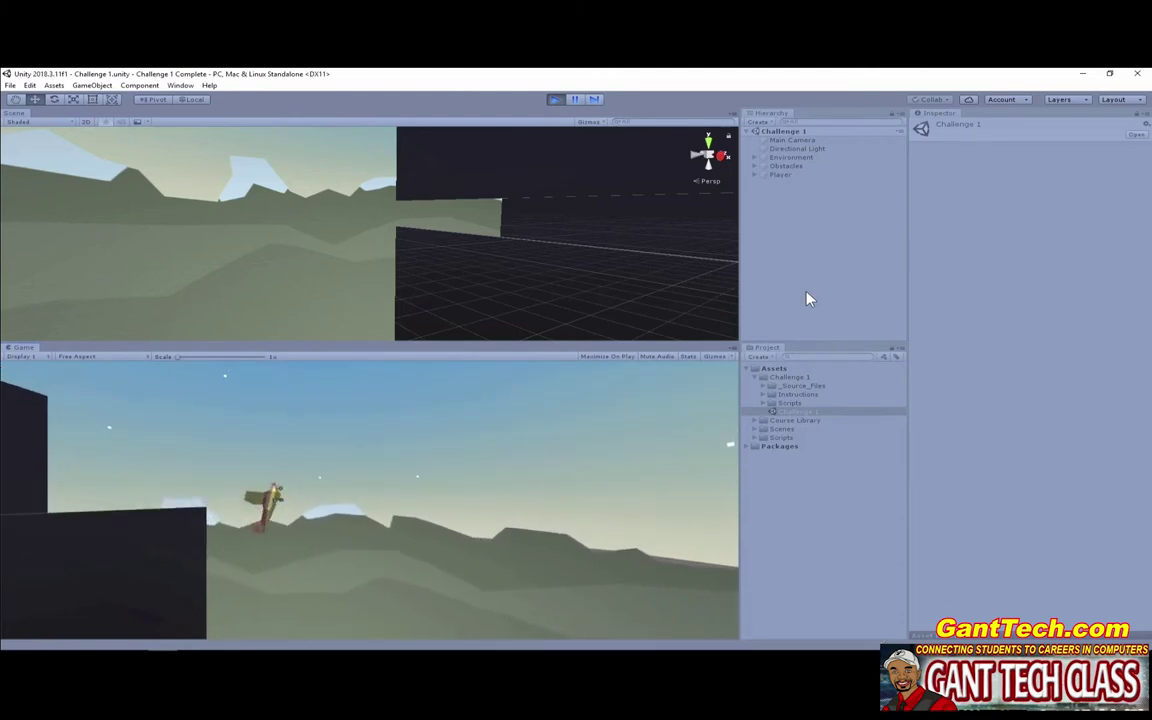
{"action": "key", "text": "Up"}
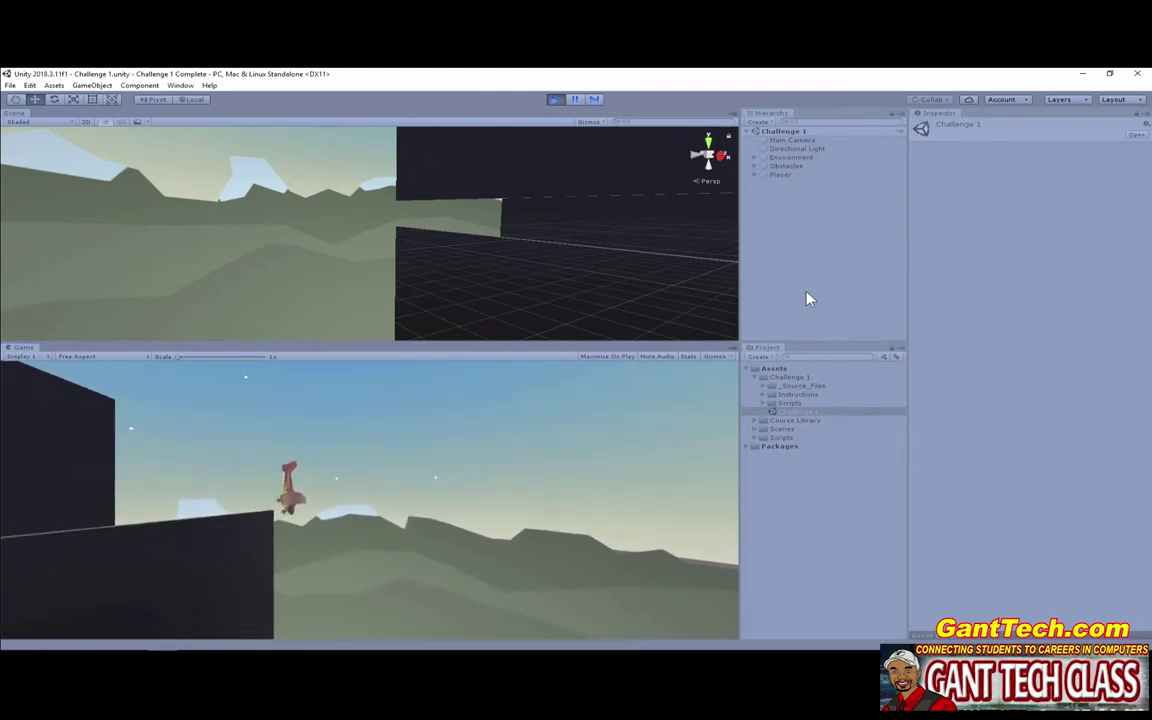
{"action": "key", "text": "Down"}
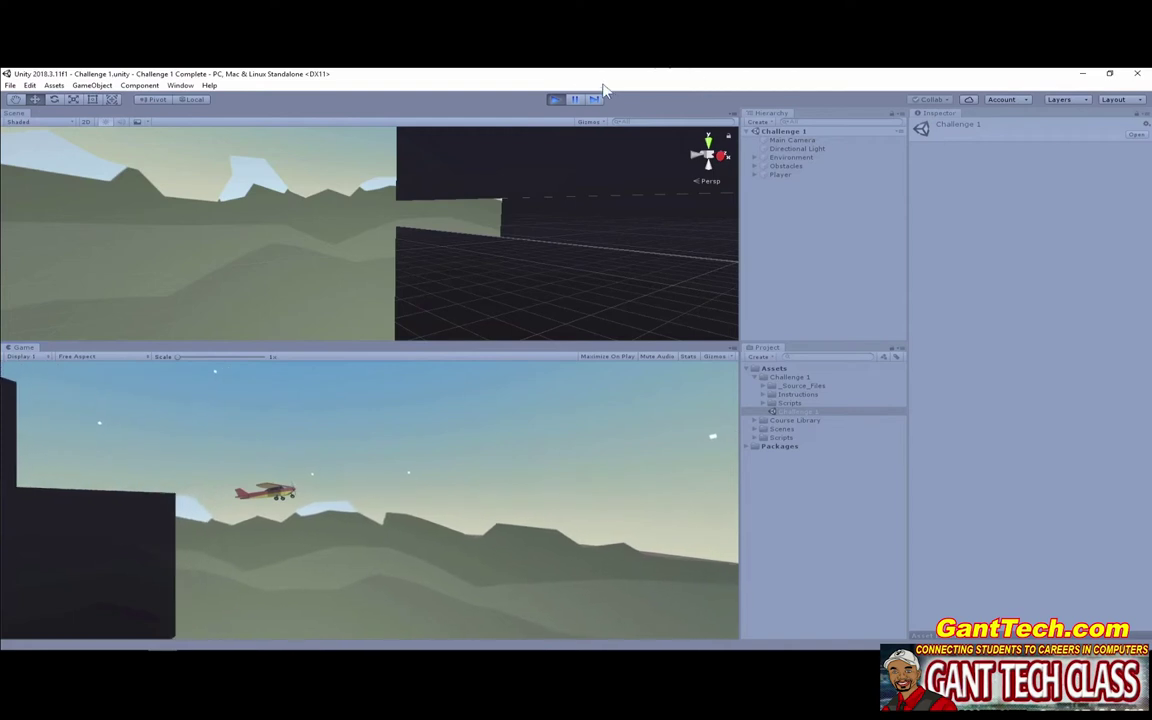
{"action": "left_click", "coordinate": [556, 99]}
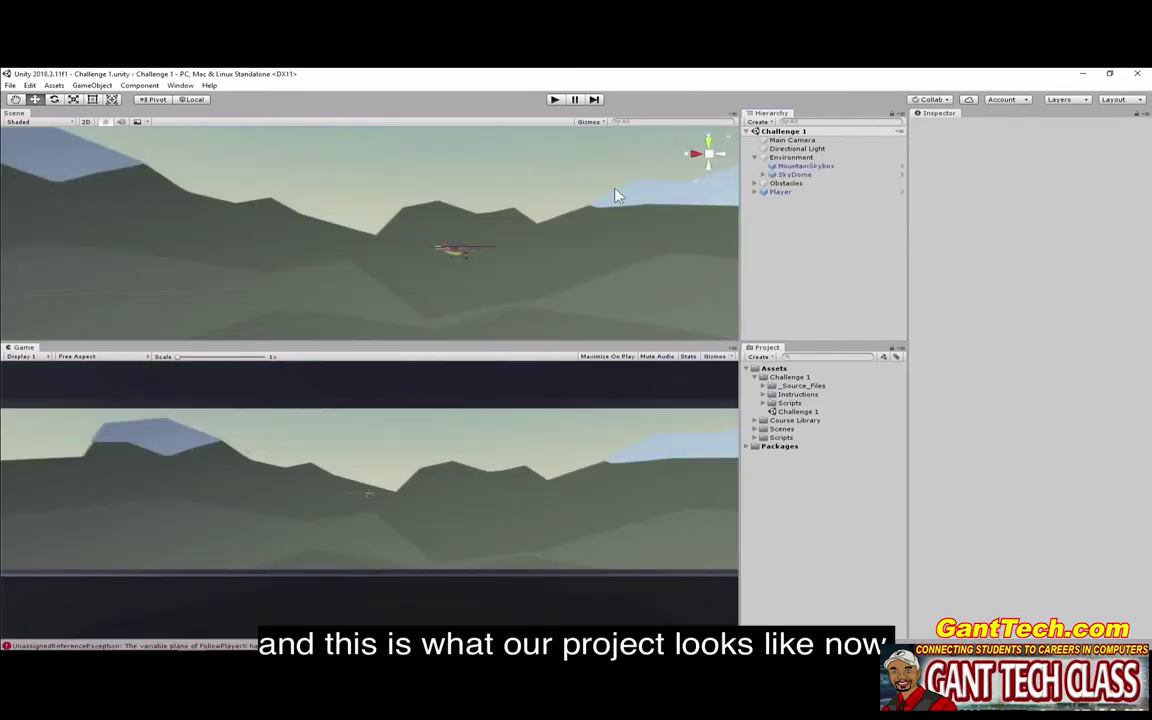
Run the unfinished Challenge 1 scene and look around the Scene view to inspect how the plane and camera behave.
{"action": "left_click", "coordinate": [555, 100]}
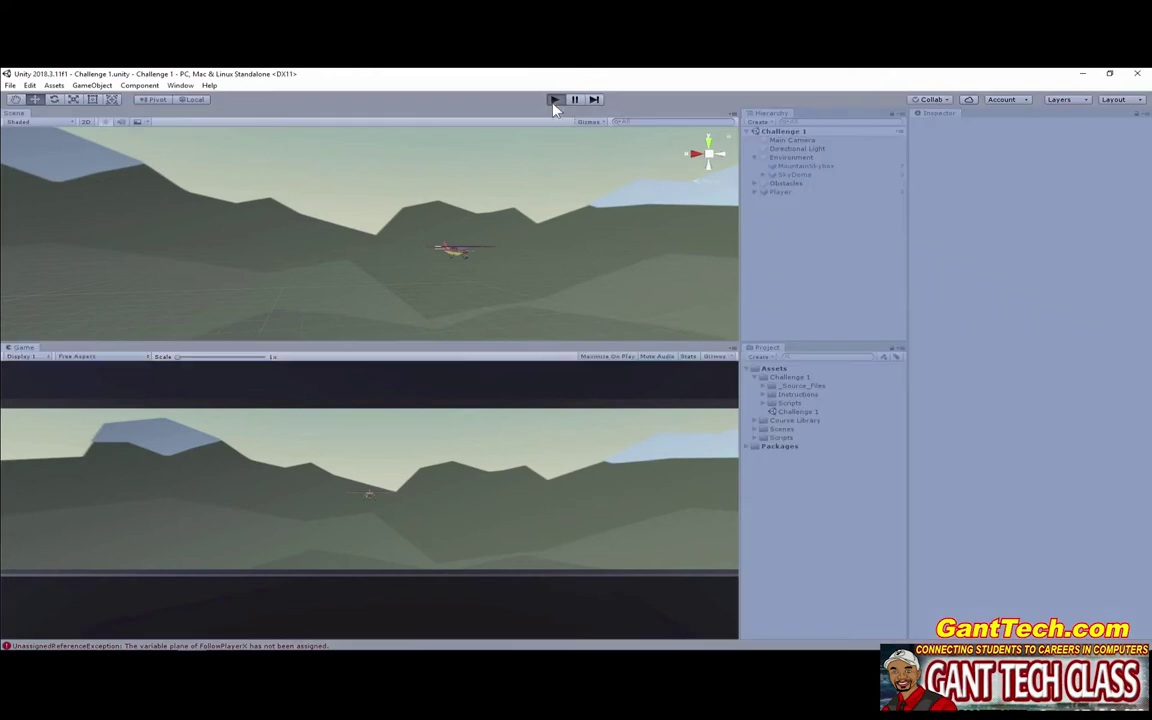
{"action": "right_click_drag", "start_coordinate": [602, 198], "coordinate": [600, 250]}
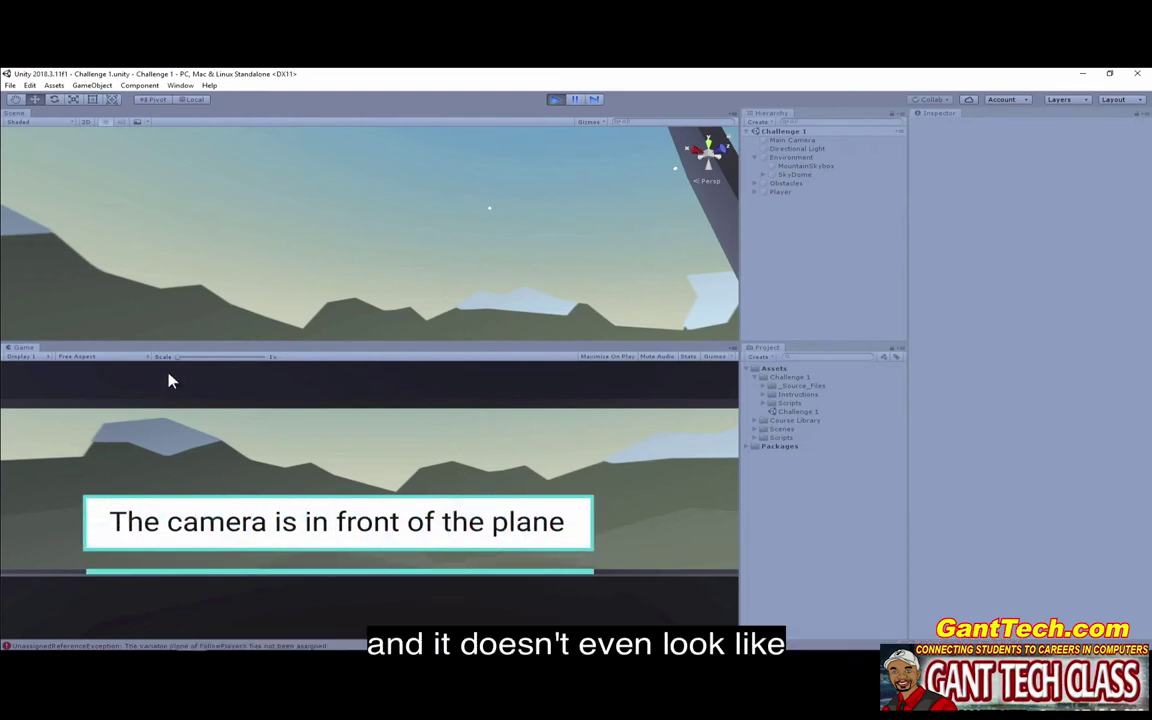
{"action": "right_click_drag", "start_coordinate": [498, 250], "coordinate": [288, 205]}
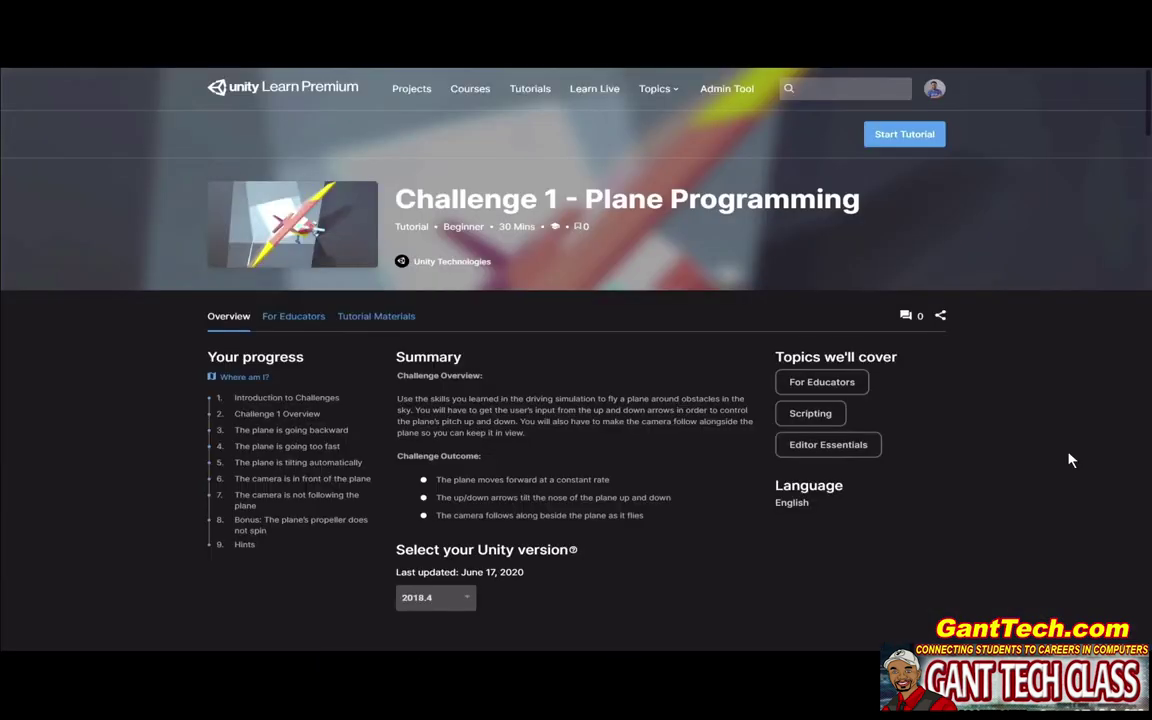
Read through the Challenge 1 tasks on the tutorial page, from the overview to the bonus propeller task and beyond.
{"action": "scroll", "coordinate": [1069, 460], "scroll_direction": "down", "scroll_amount": 5}
{"action": "scroll", "coordinate": [1069, 460], "scroll_direction": "down", "scroll_amount": 10}
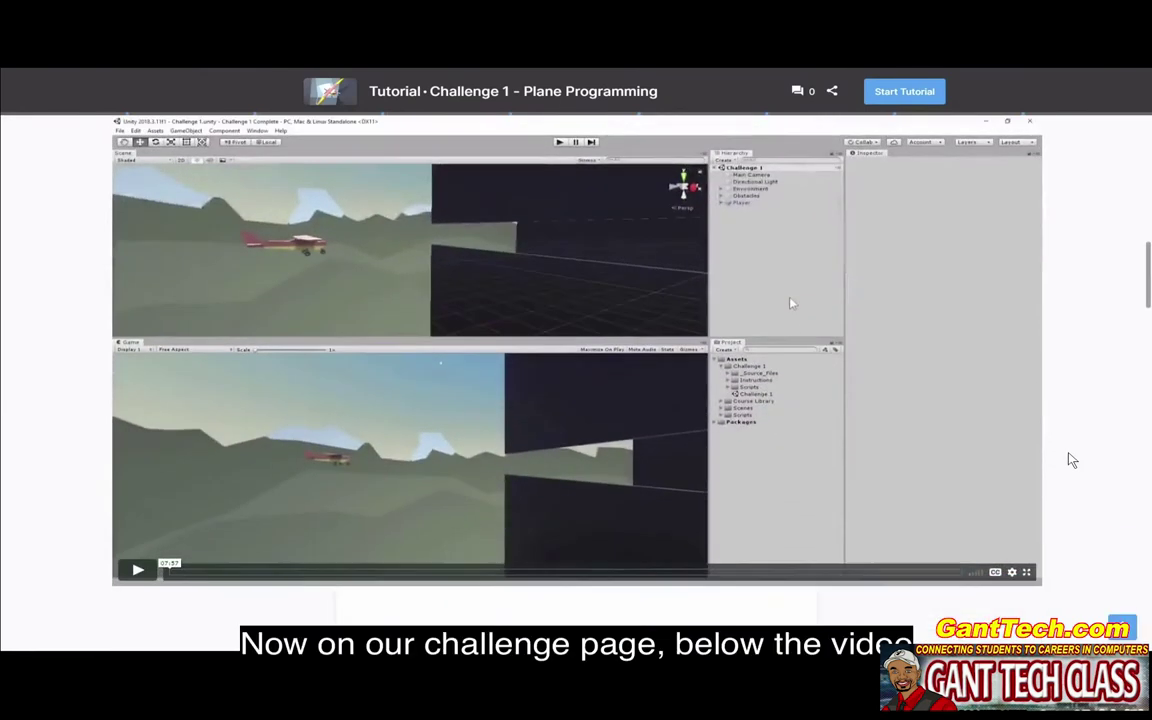
{"action": "scroll", "coordinate": [1069, 460], "scroll_direction": "down", "scroll_amount": 5}
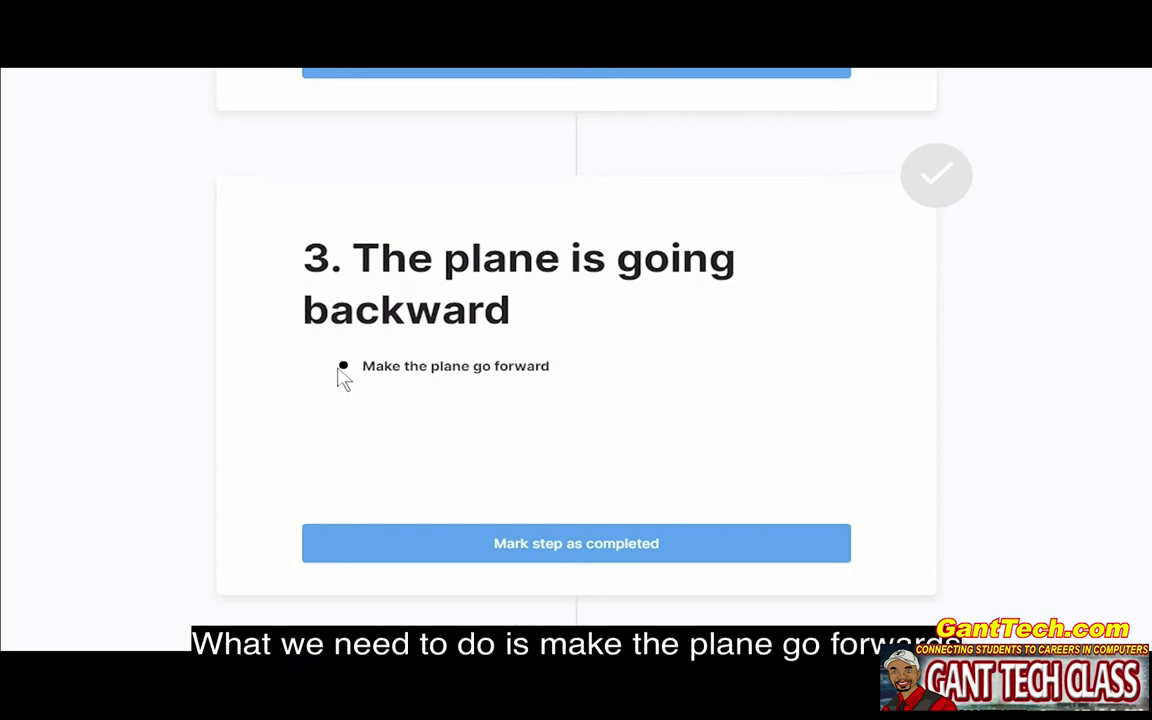
{"action": "scroll", "coordinate": [36, 438], "scroll_direction": "down", "scroll_amount": 5}
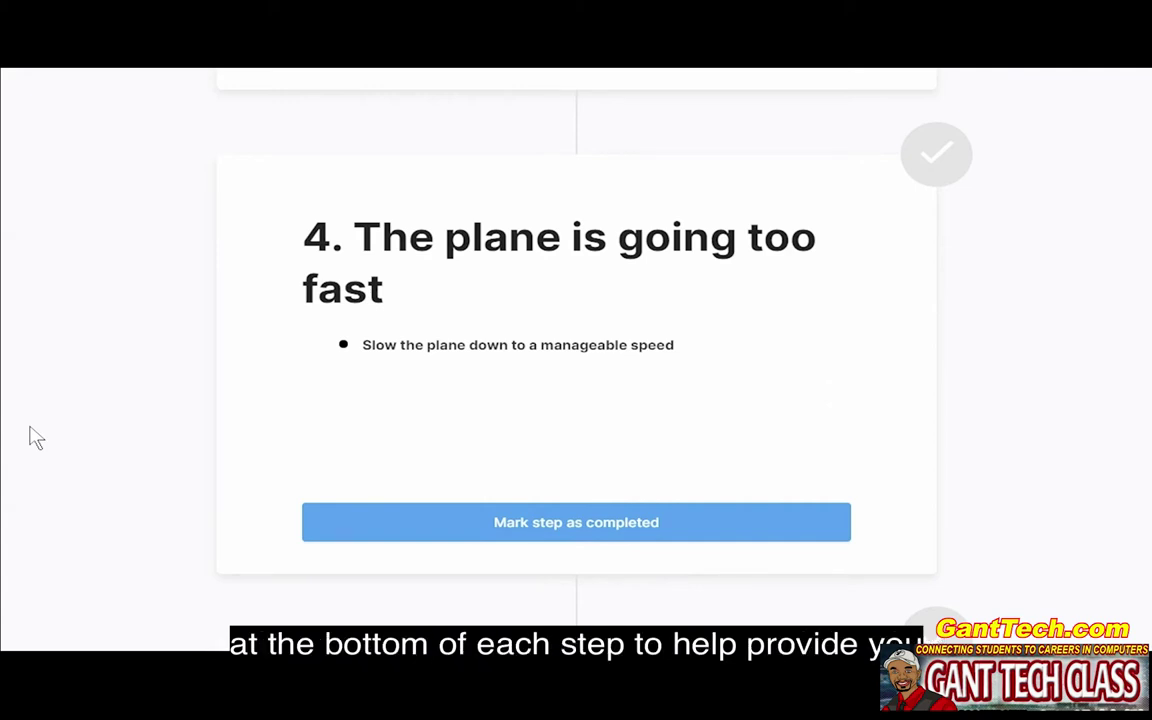
{"action": "scroll", "coordinate": [36, 438], "scroll_direction": "down", "scroll_amount": 5}
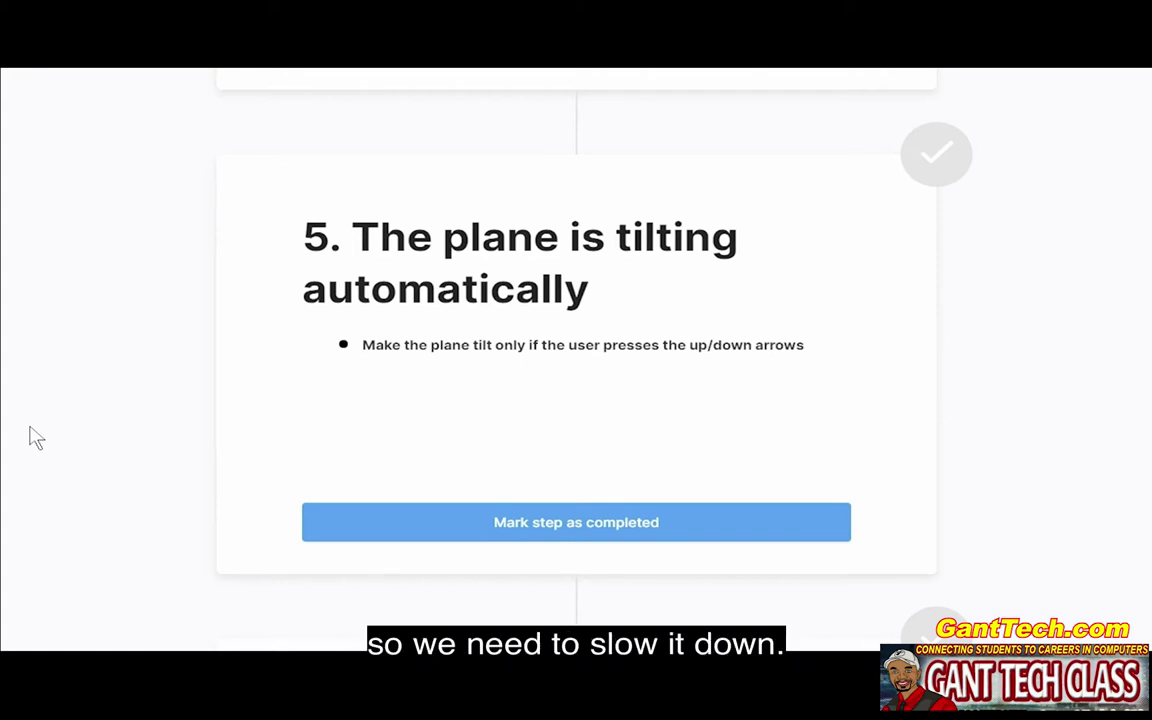
{"action": "scroll", "coordinate": [35, 437], "scroll_direction": "down", "scroll_amount": 5}
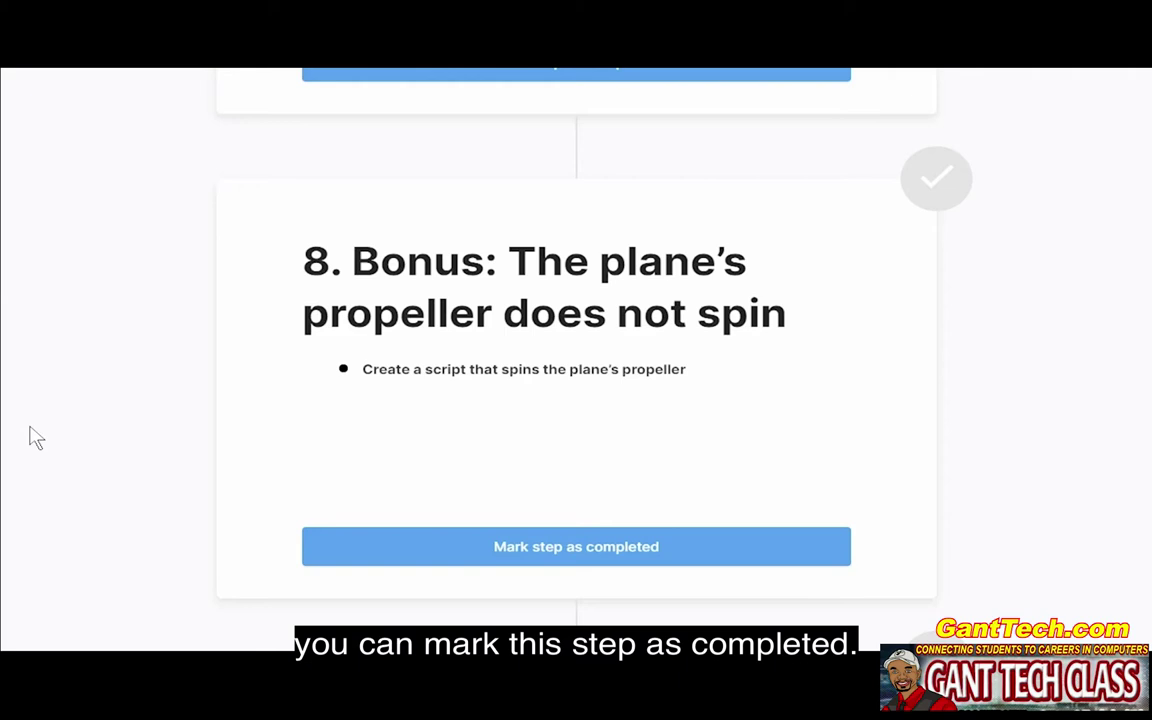
{"action": "scroll", "coordinate": [32, 437], "scroll_direction": "down", "scroll_amount": 6}
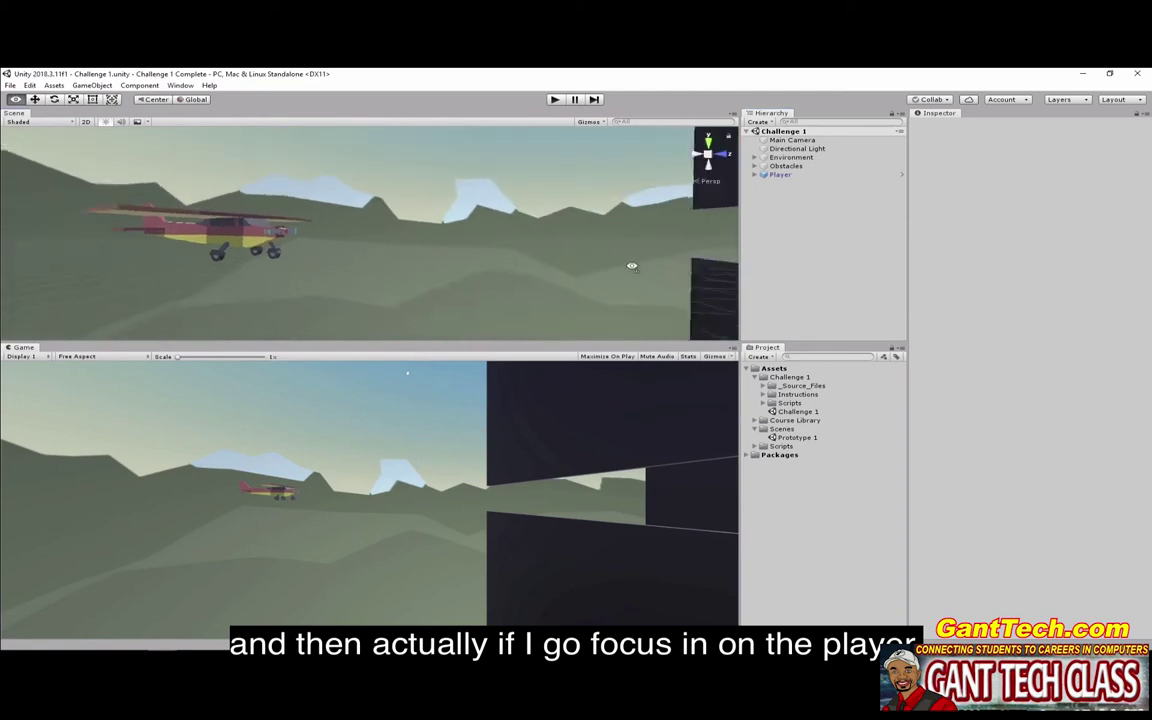
View the plane from the side in the completed scene and pause the game to examine its propeller.
{"action": "left_click_drag", "start_coordinate": [631, 266], "coordinate": [573, 245], "text": "alt"}
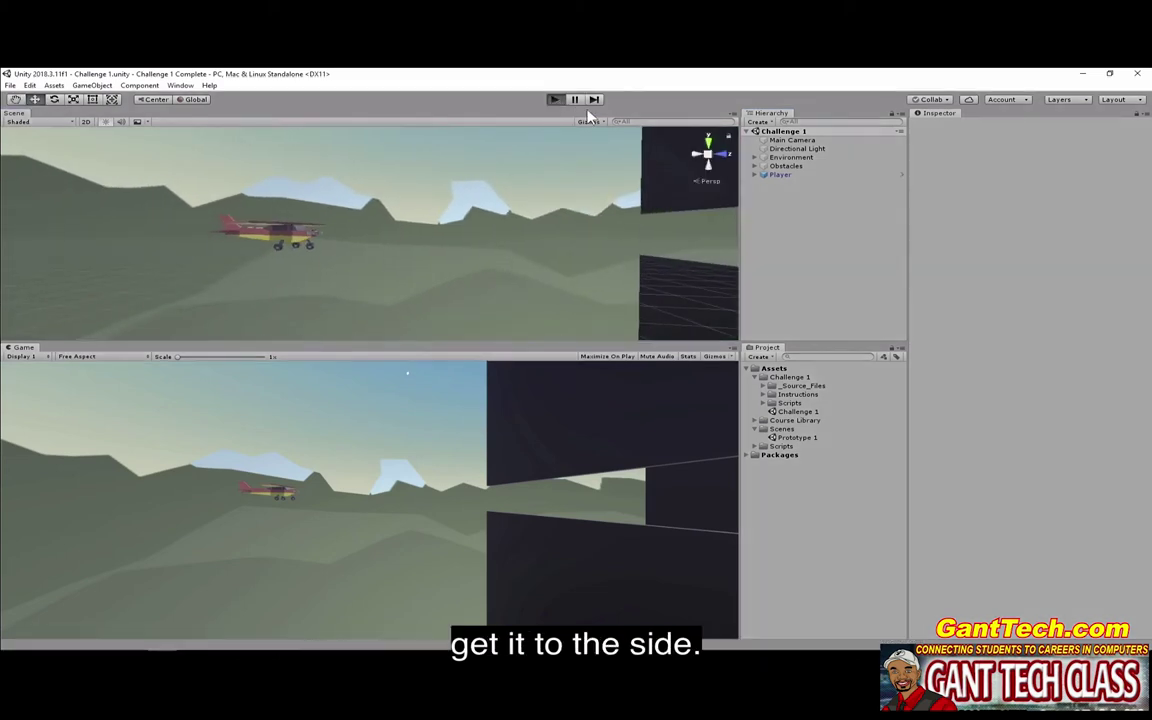
{"action": "left_click", "coordinate": [575, 99]}
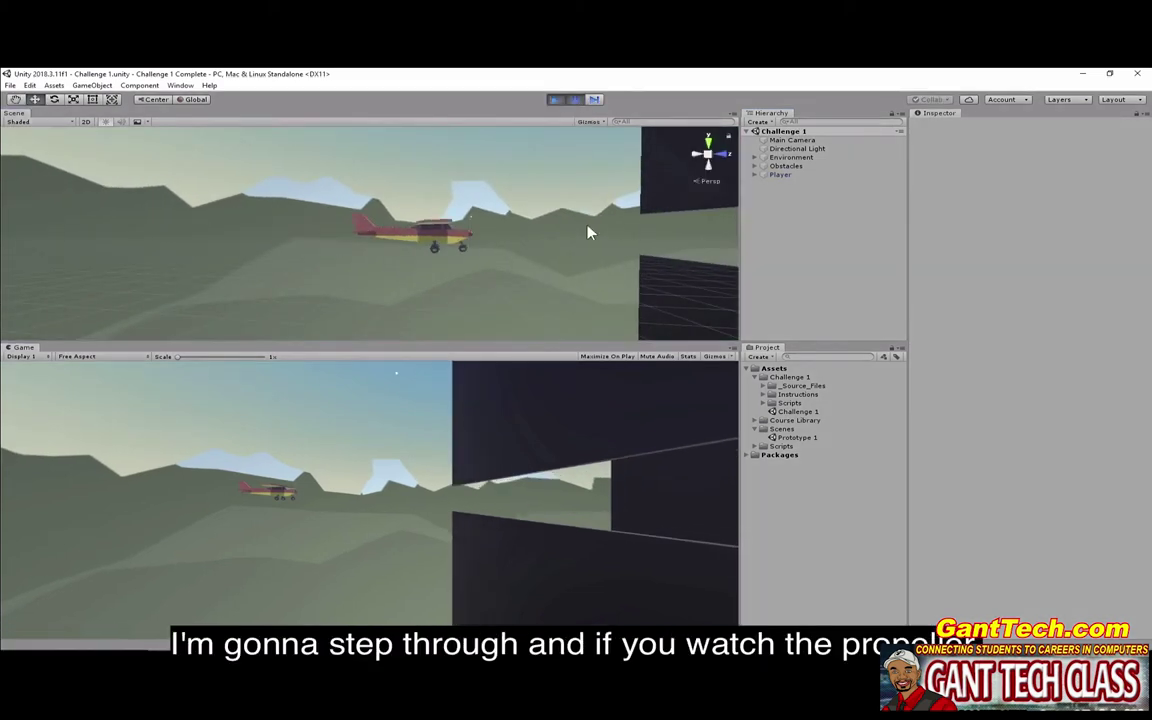
{"action": "left_click_drag", "start_coordinate": [643, 253], "coordinate": [579, 249], "text": "alt"}
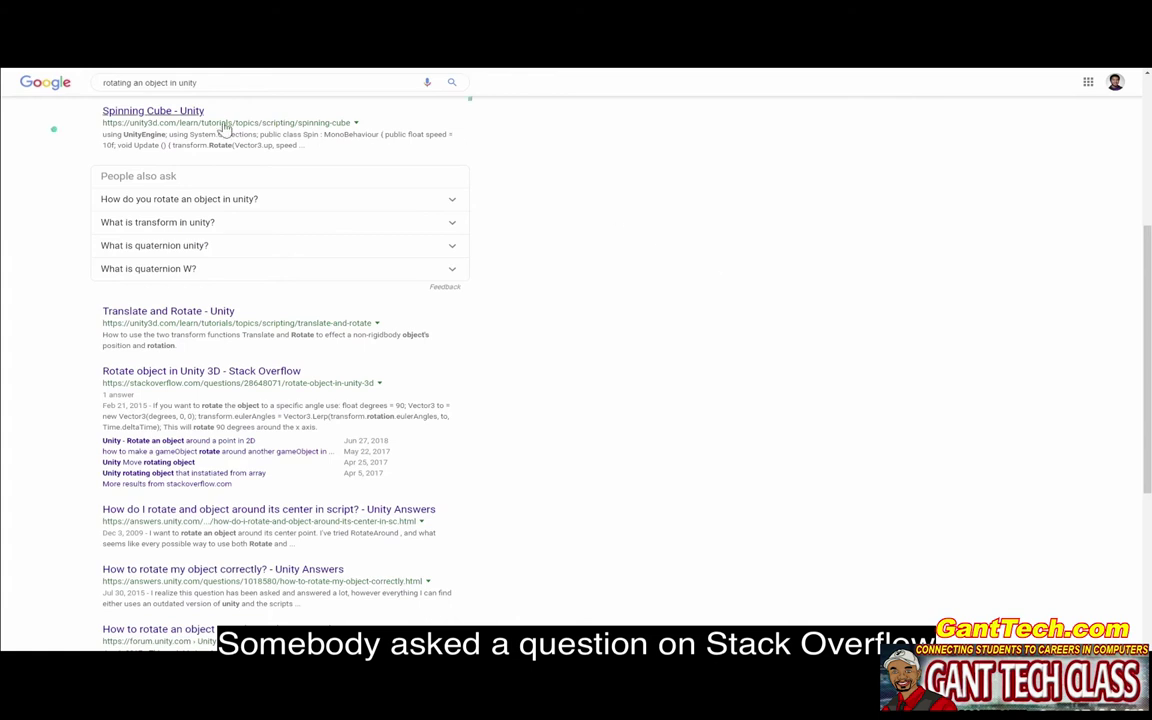
Open the Spinning Cube search result and examine the Transform.Rotate documentation, including its description, example images and parameters.
{"action": "left_click", "coordinate": [157, 116]}
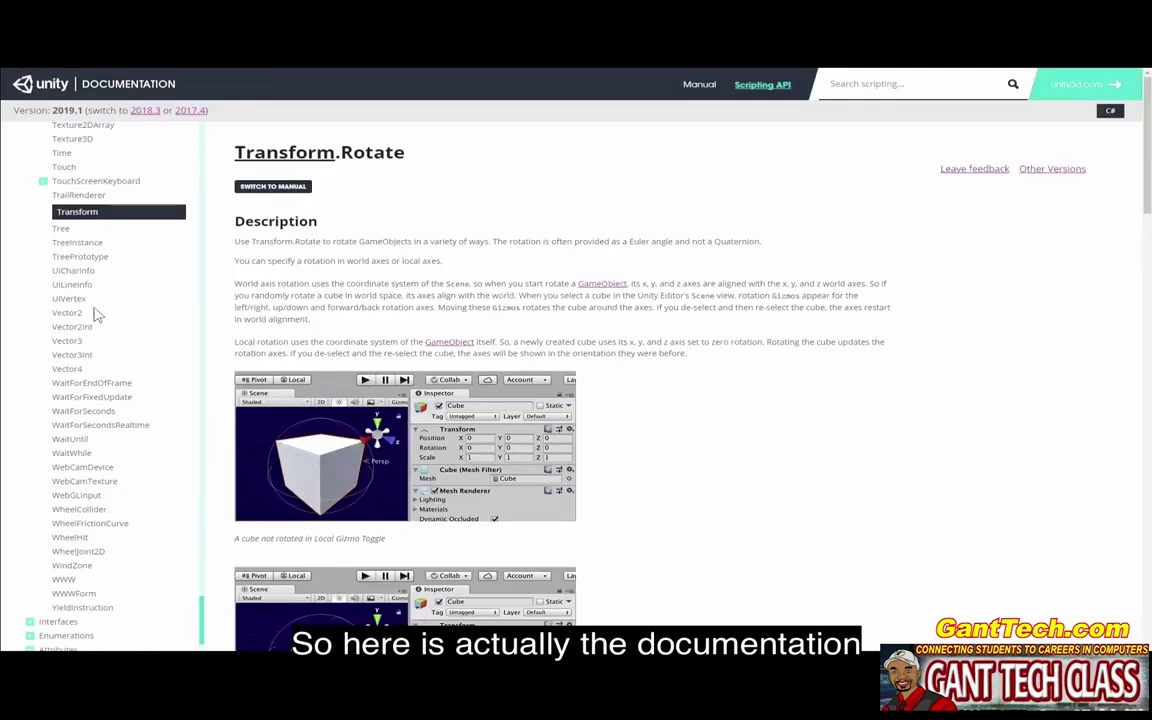
{"action": "scroll", "coordinate": [96, 316], "scroll_direction": "up", "scroll_amount": 8}
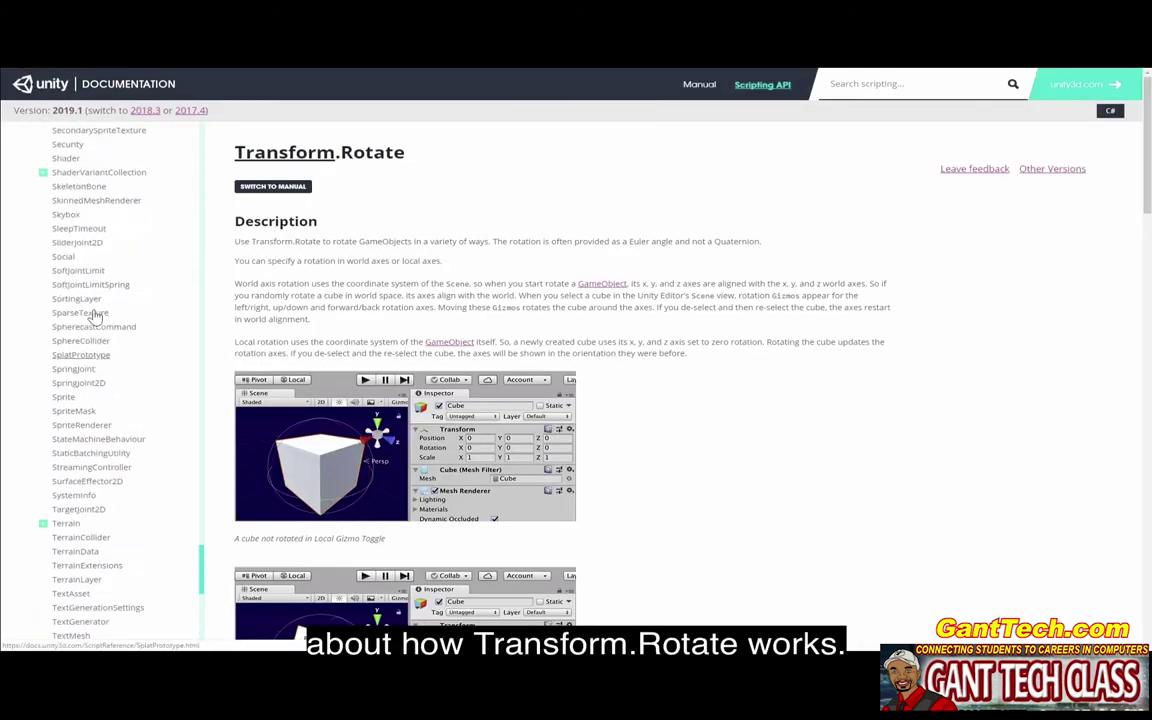
{"action": "scroll", "coordinate": [96, 316], "scroll_direction": "down", "scroll_amount": 7}
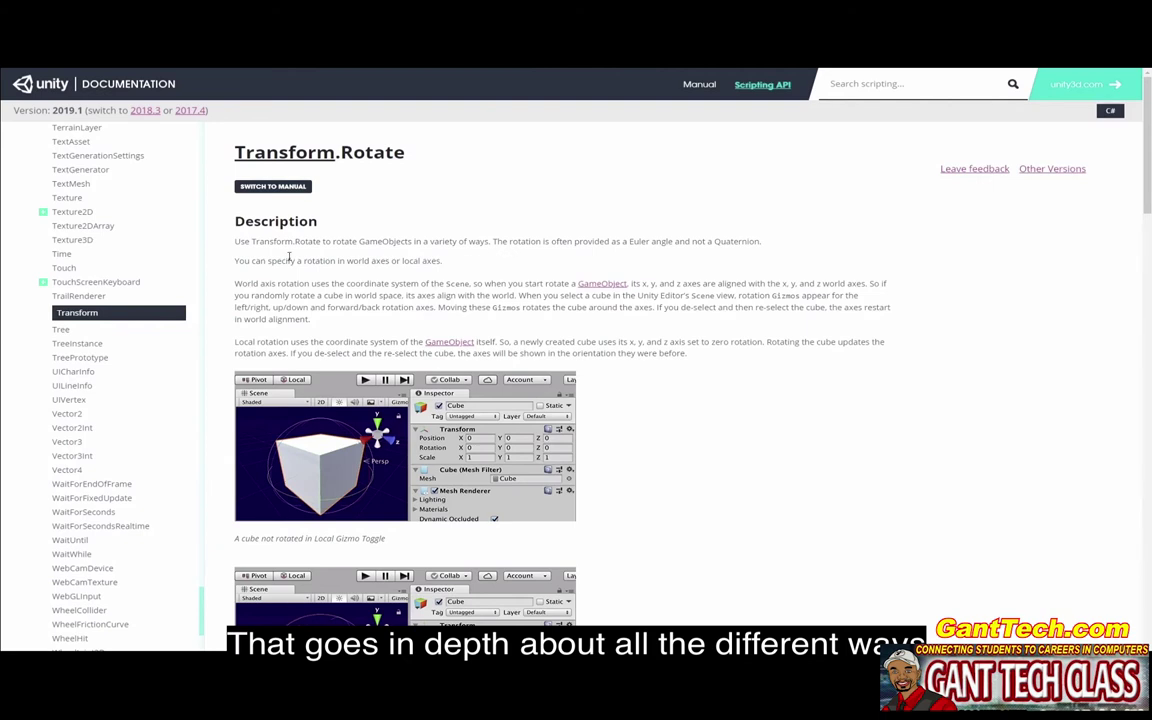
{"action": "left_click_drag", "start_coordinate": [253, 242], "coordinate": [330, 243]}
{"action": "left_click", "coordinate": [405, 243]}
{"action": "scroll", "coordinate": [665, 313], "scroll_direction": "down", "scroll_amount": 2}
{"action": "scroll", "coordinate": [665, 313], "scroll_direction": "down", "scroll_amount": 5}
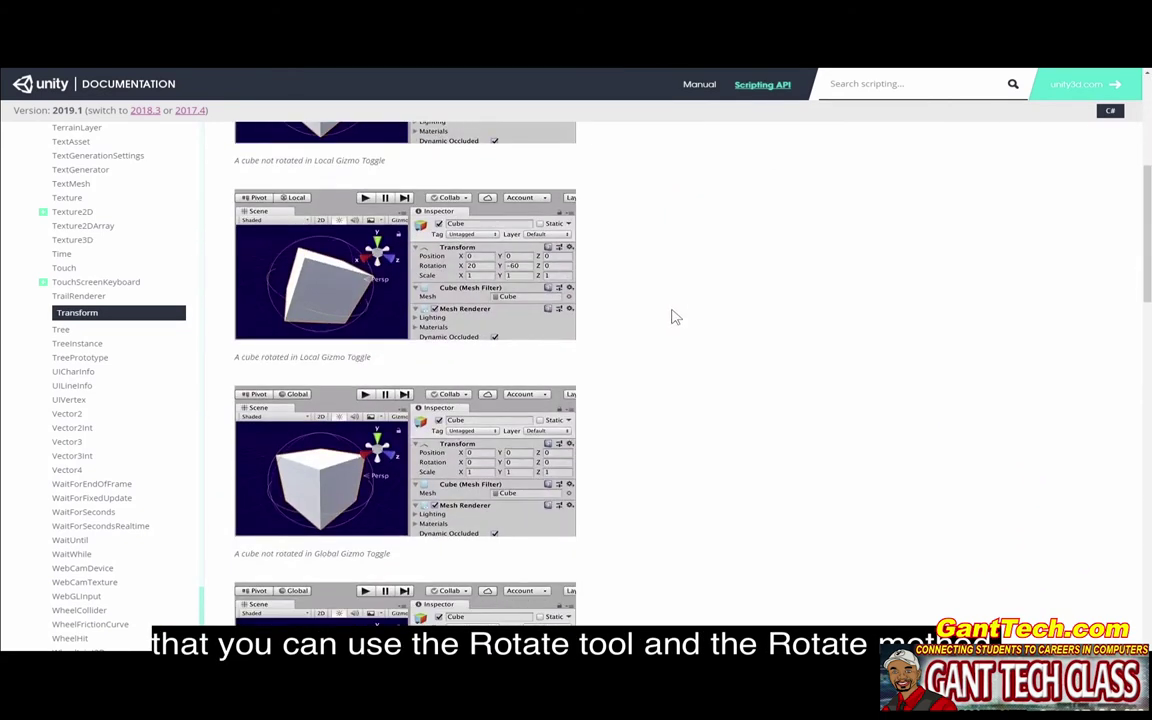
{"action": "scroll", "coordinate": [675, 317], "scroll_direction": "down", "scroll_amount": 2}
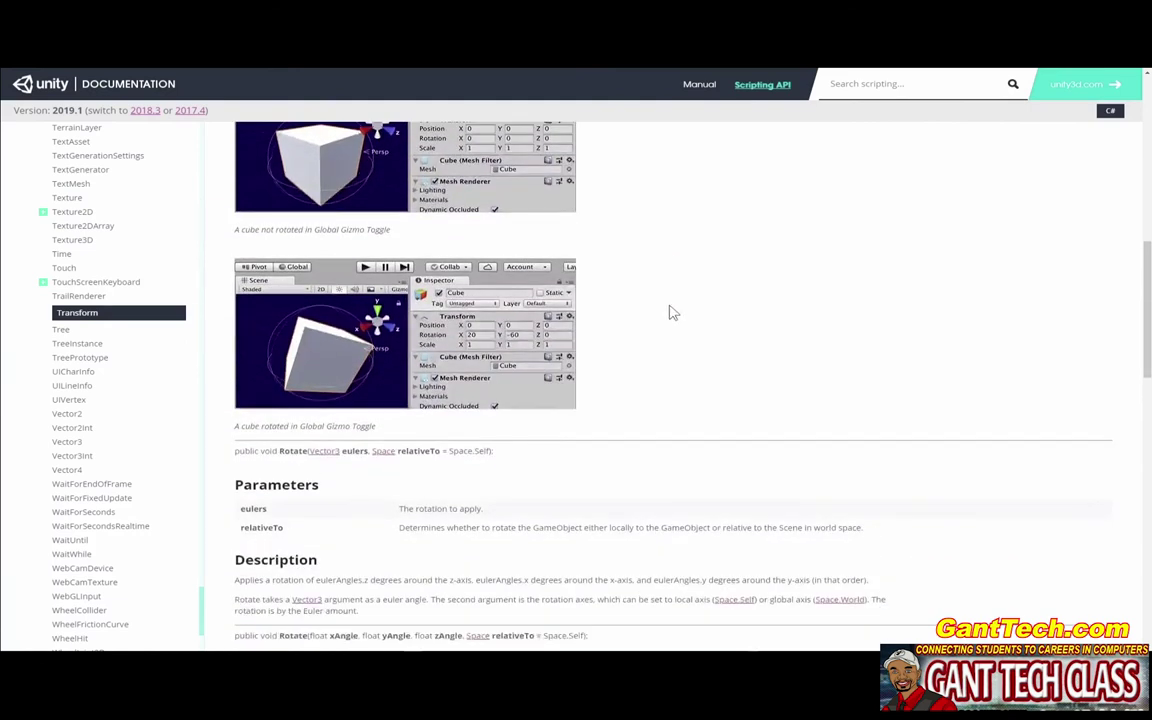
Read through the Transform.Rotate overloads, their parameters and descriptions, and the two-cube example script.
{"action": "scroll", "coordinate": [671, 313], "scroll_direction": "down", "scroll_amount": 2}
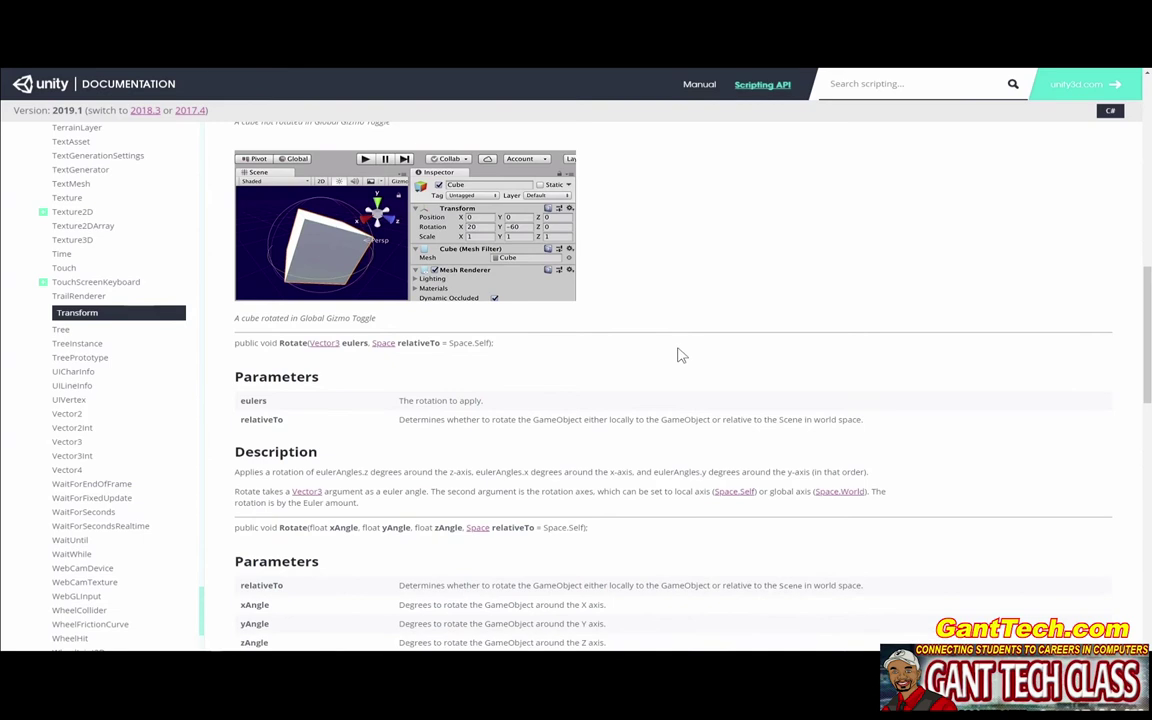
{"action": "scroll", "coordinate": [677, 352], "scroll_direction": "down", "scroll_amount": 3}
{"action": "scroll", "coordinate": [679, 355], "scroll_direction": "down", "scroll_amount": 5}
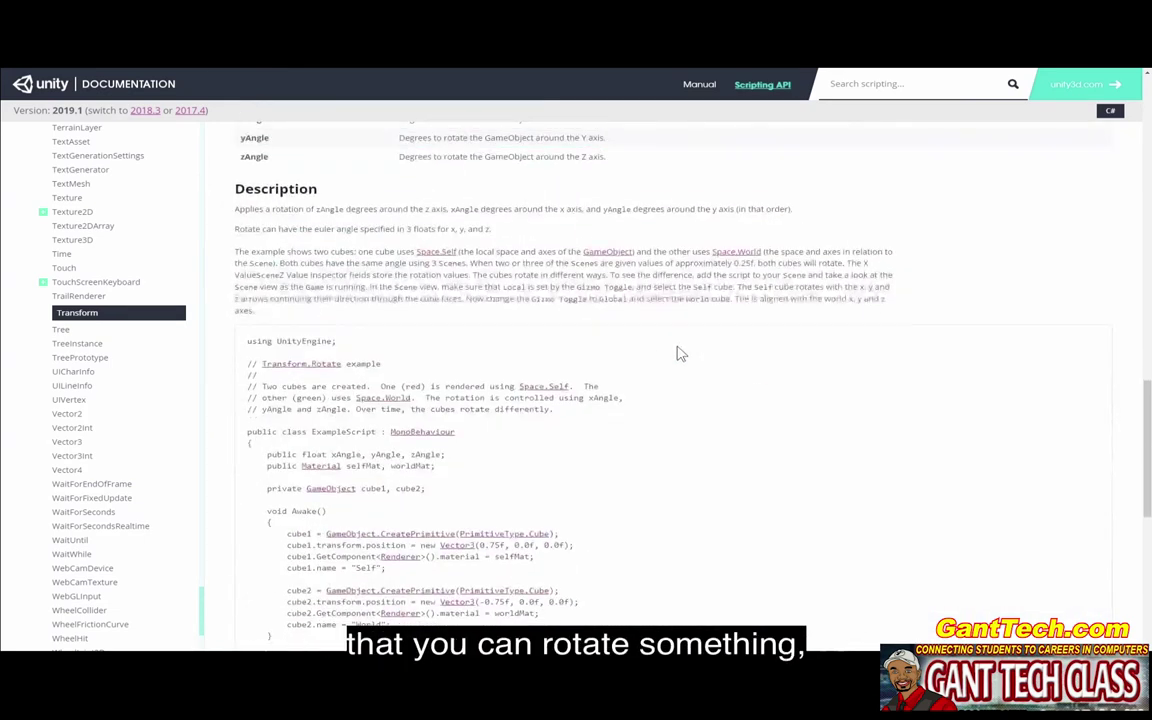
{"action": "scroll", "coordinate": [679, 352], "scroll_direction": "up", "scroll_amount": 2}
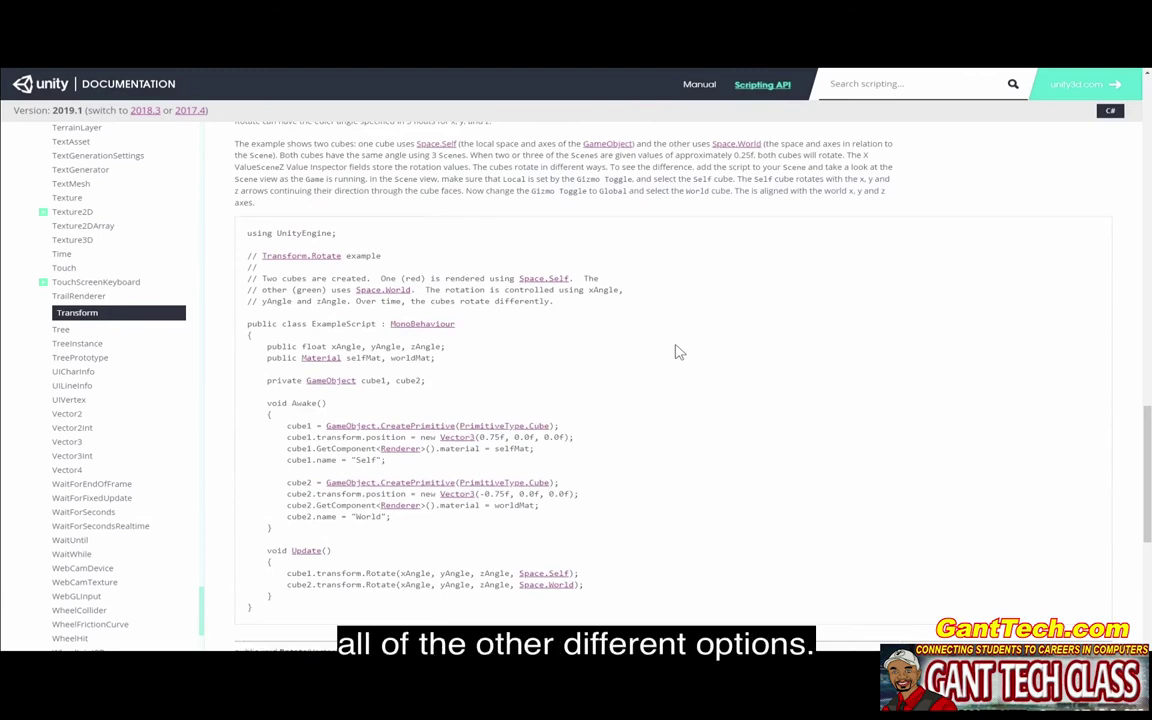
{"action": "scroll", "coordinate": [676, 352], "scroll_direction": "up", "scroll_amount": 2}
{"action": "scroll", "coordinate": [606, 400], "scroll_direction": "down", "scroll_amount": 6}
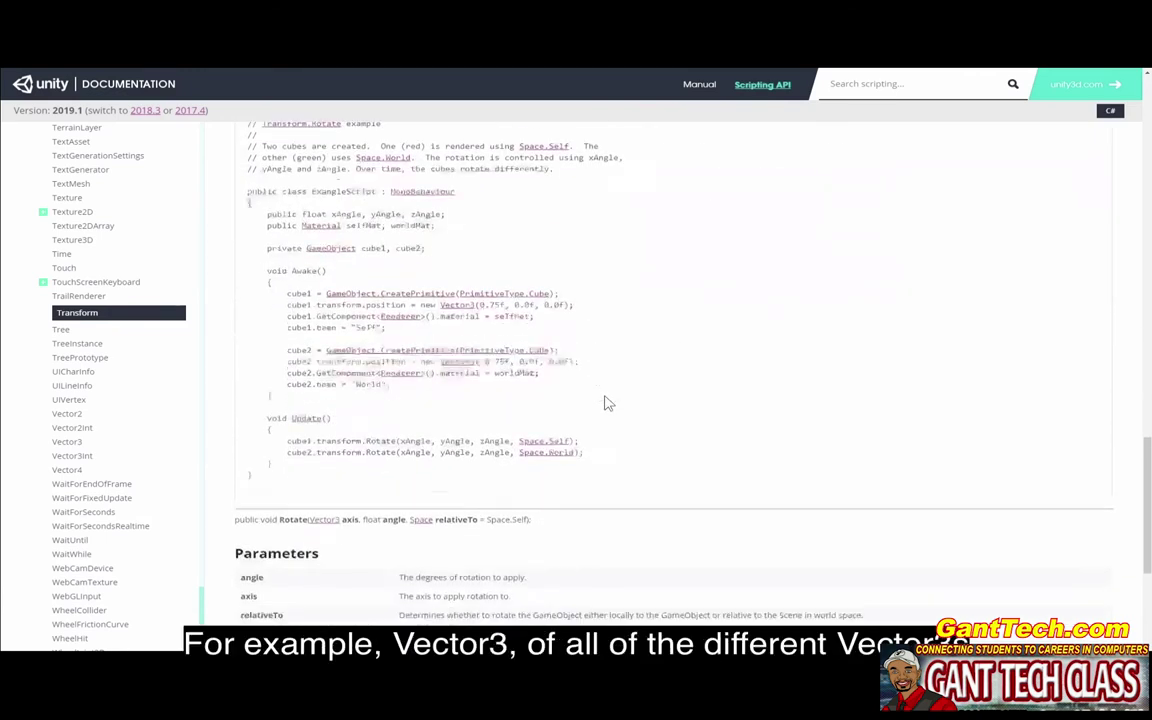
{"action": "scroll", "coordinate": [605, 396], "scroll_direction": "up", "scroll_amount": 3}
{"action": "scroll", "coordinate": [605, 395], "scroll_direction": "up", "scroll_amount": 5}
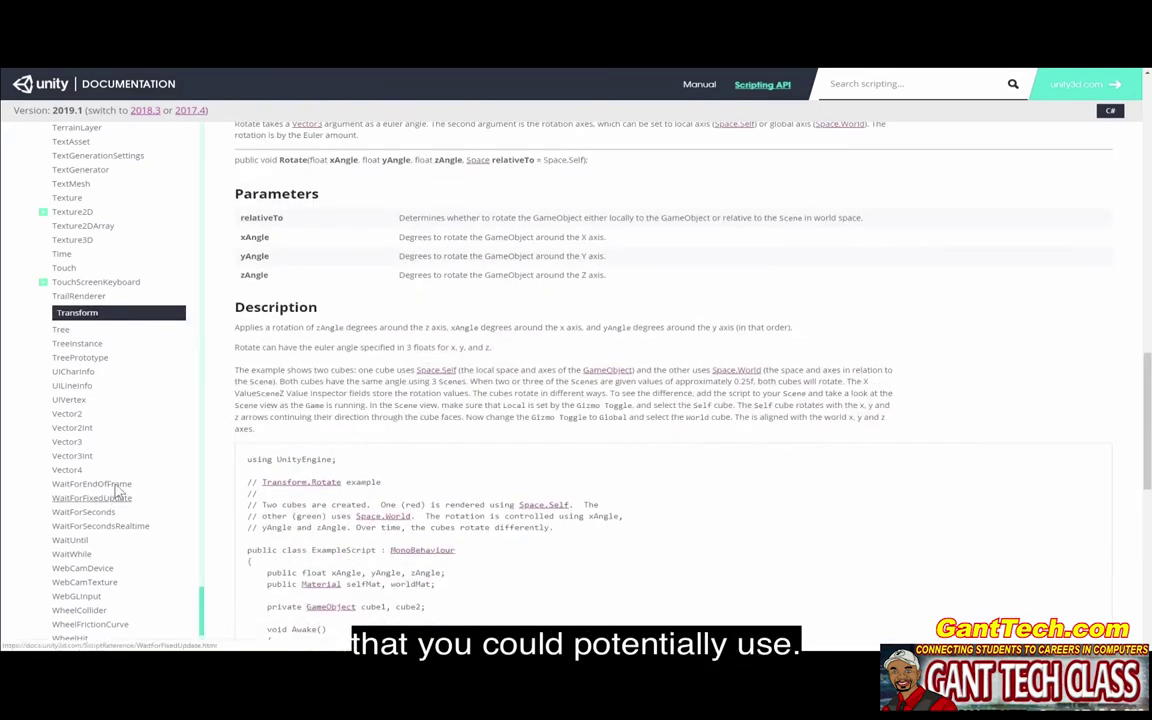
Open the Vector3 scripting reference and browse the list of other UnityEngine classes.
{"action": "left_click", "coordinate": [64, 443]}
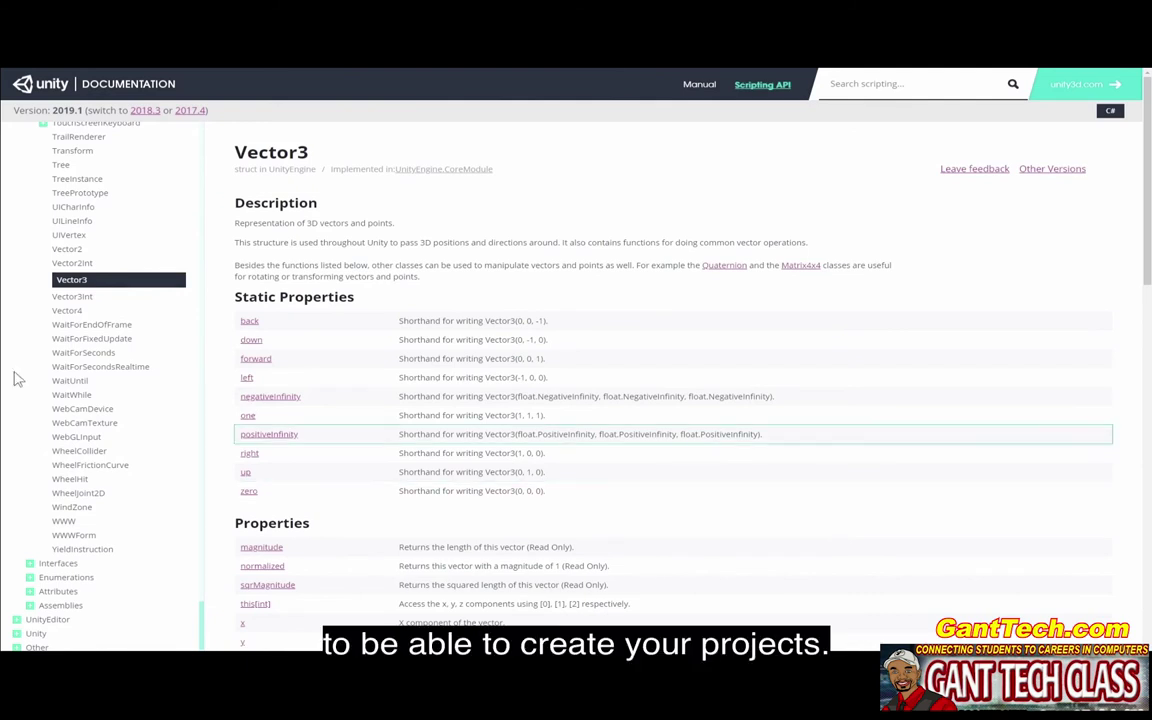
{"action": "scroll", "coordinate": [108, 428], "scroll_direction": "up", "scroll_amount": 15}
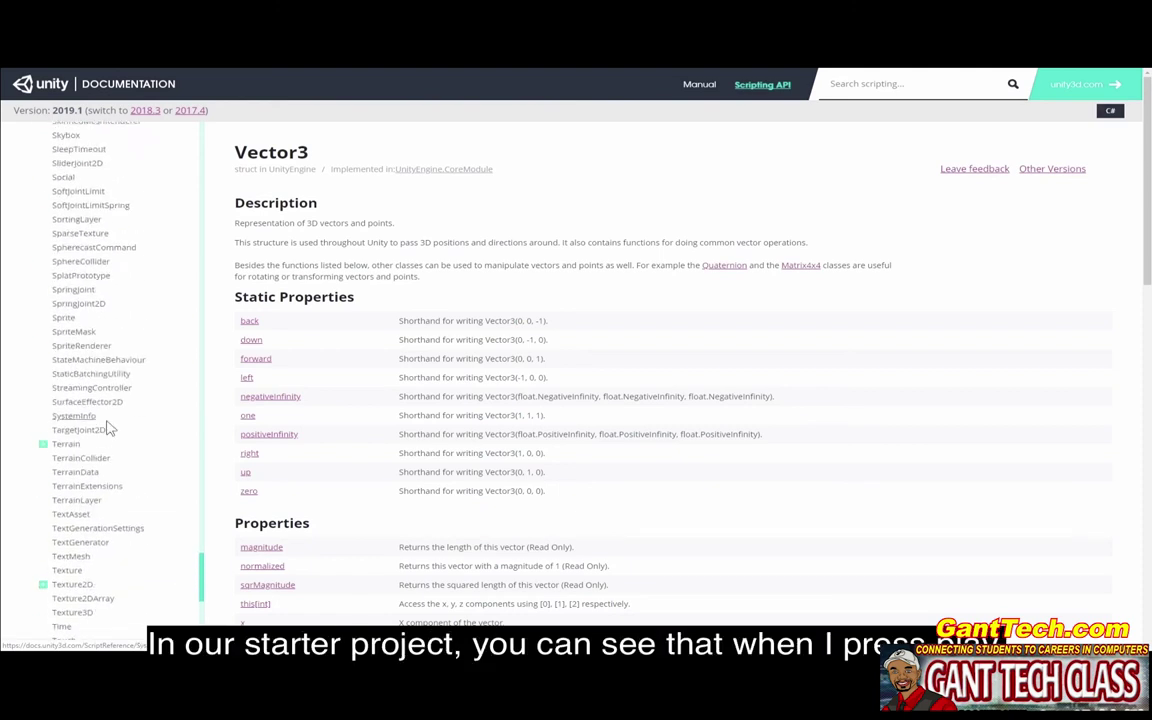
{"action": "scroll", "coordinate": [110, 428], "scroll_direction": "up", "scroll_amount": 15}
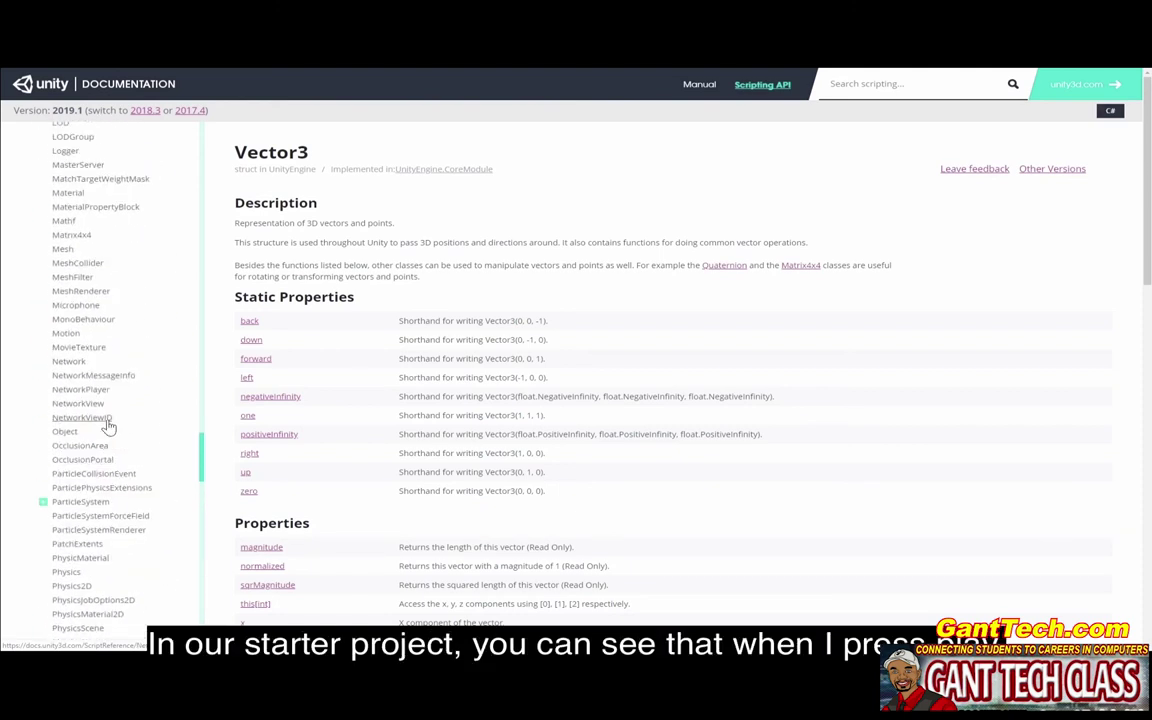
{"action": "scroll", "coordinate": [108, 428], "scroll_direction": "up", "scroll_amount": 15}
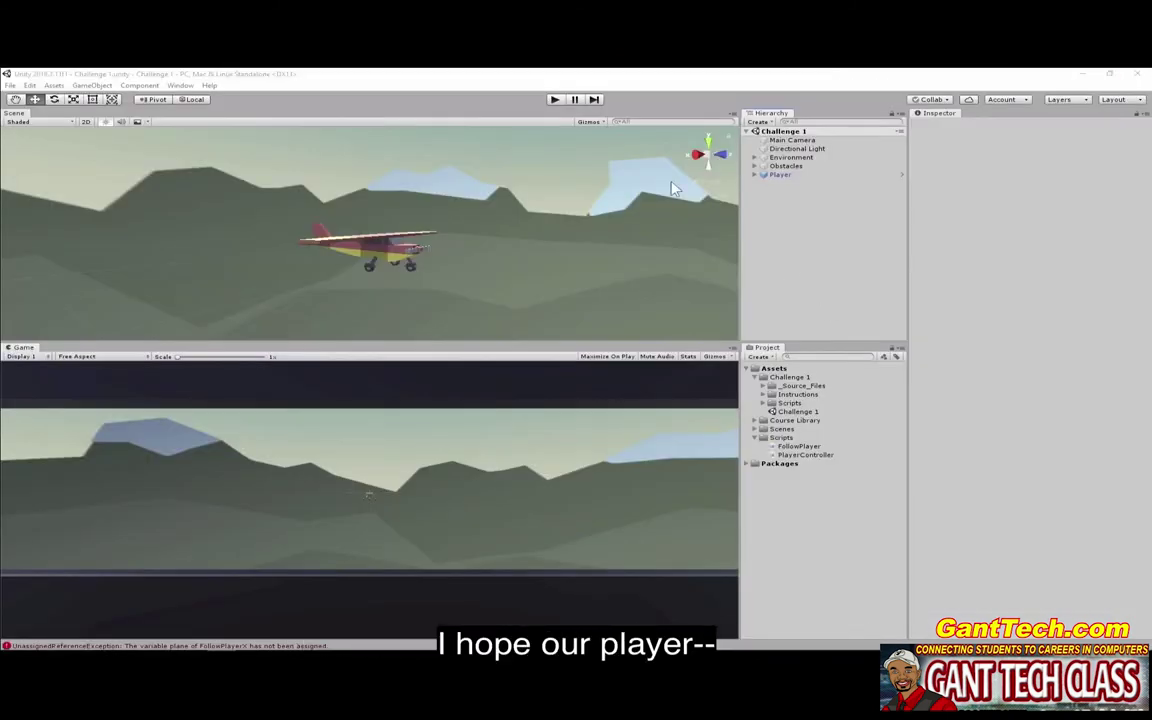
Run the Challenge 1 scene, focus the Scene view on the Player plane and inspect its motion from several angles.
{"action": "left_click", "coordinate": [554, 100]}
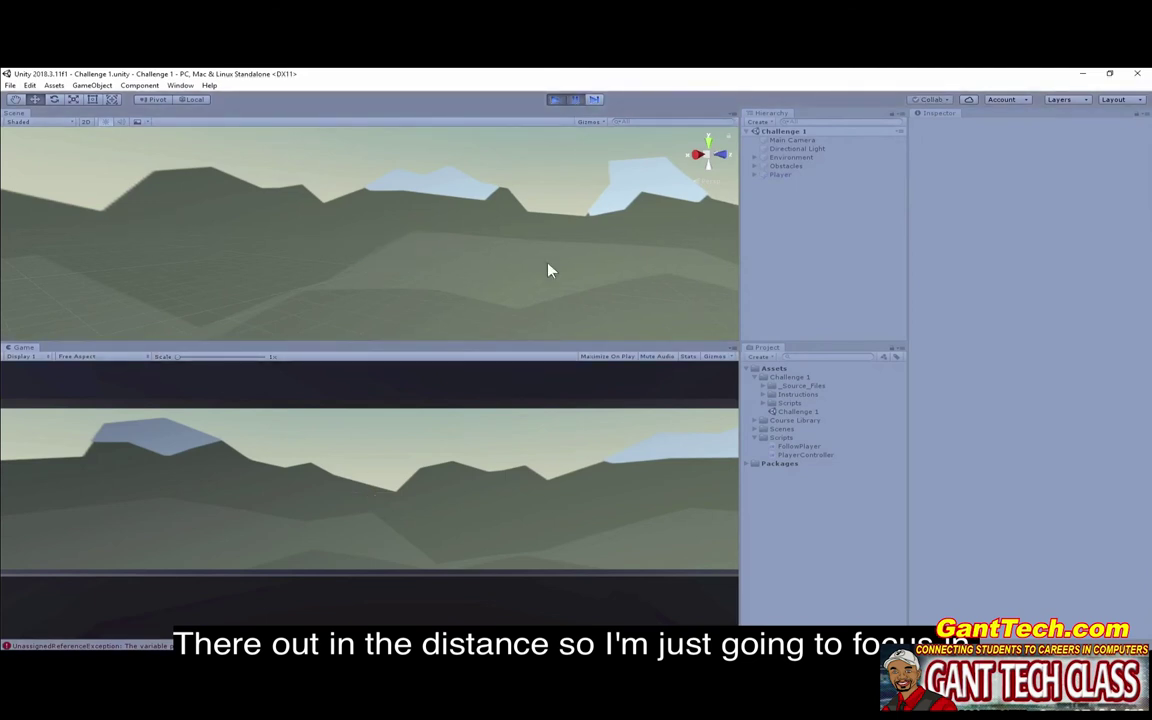
{"action": "right_click_drag", "start_coordinate": [537, 257], "coordinate": [325, 167]}
{"action": "double_click", "coordinate": [780, 174]}
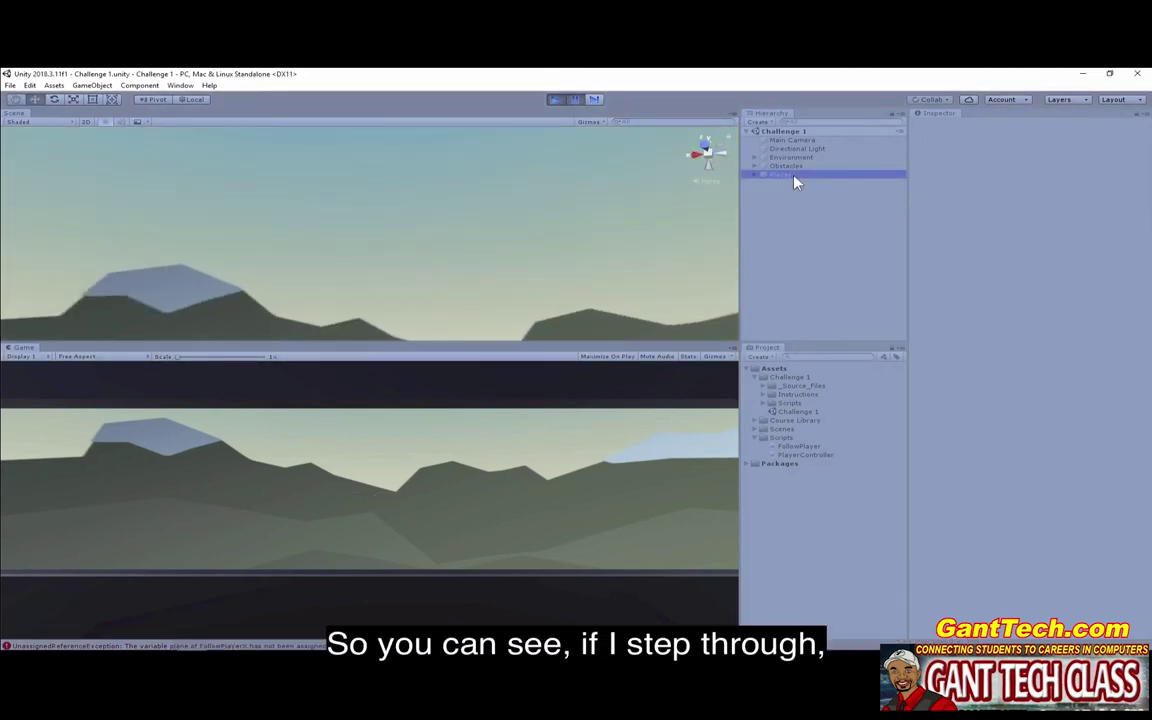
{"action": "right_click_drag", "start_coordinate": [473, 295], "coordinate": [537, 303]}
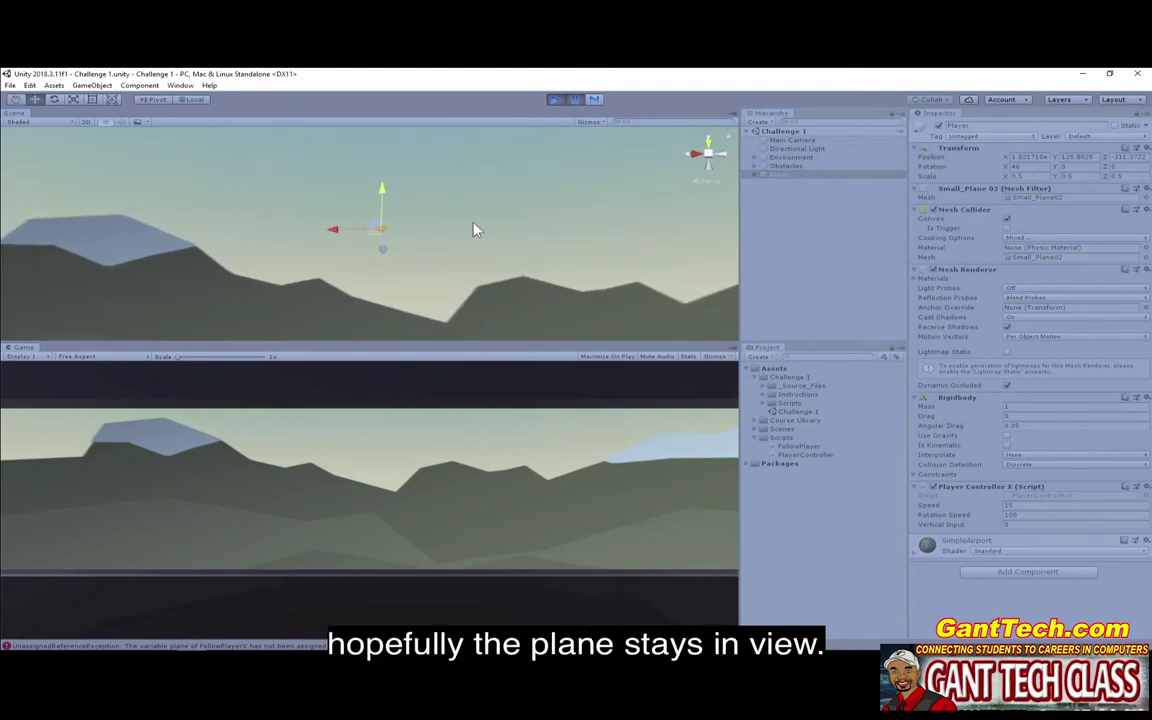
{"action": "key", "text": "f"}
{"action": "right_click_drag", "start_coordinate": [465, 244], "coordinate": [595, 140]}
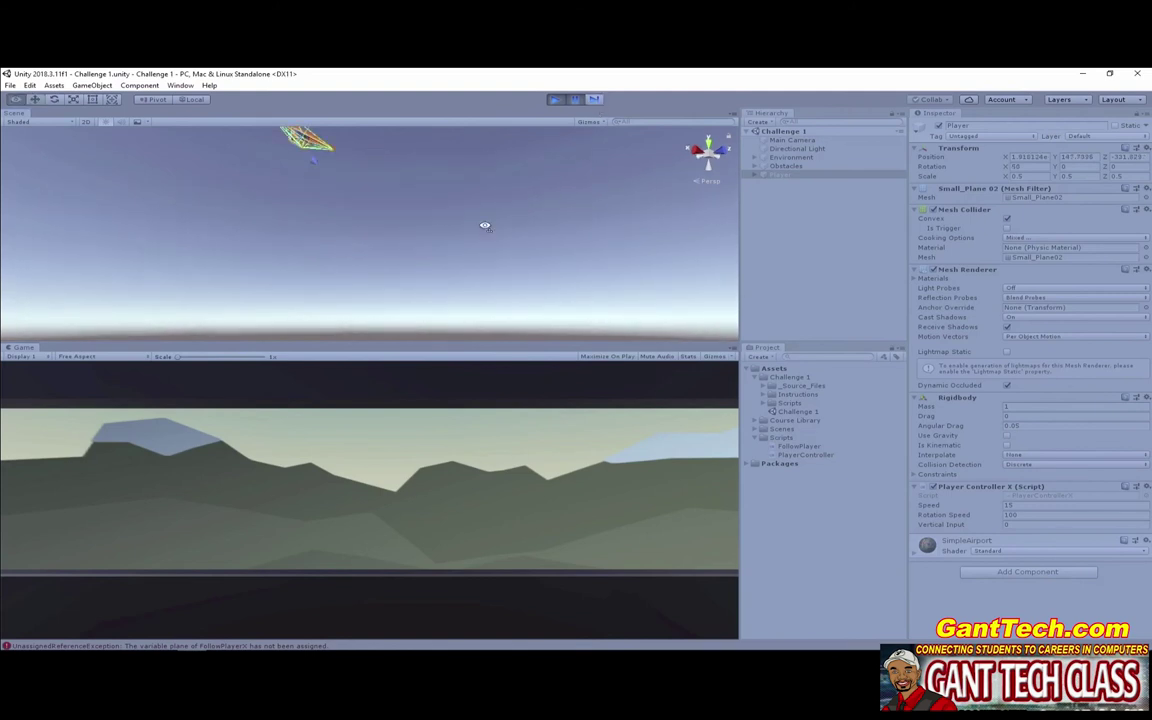
{"action": "right_click_drag", "start_coordinate": [478, 216], "coordinate": [429, 188]}
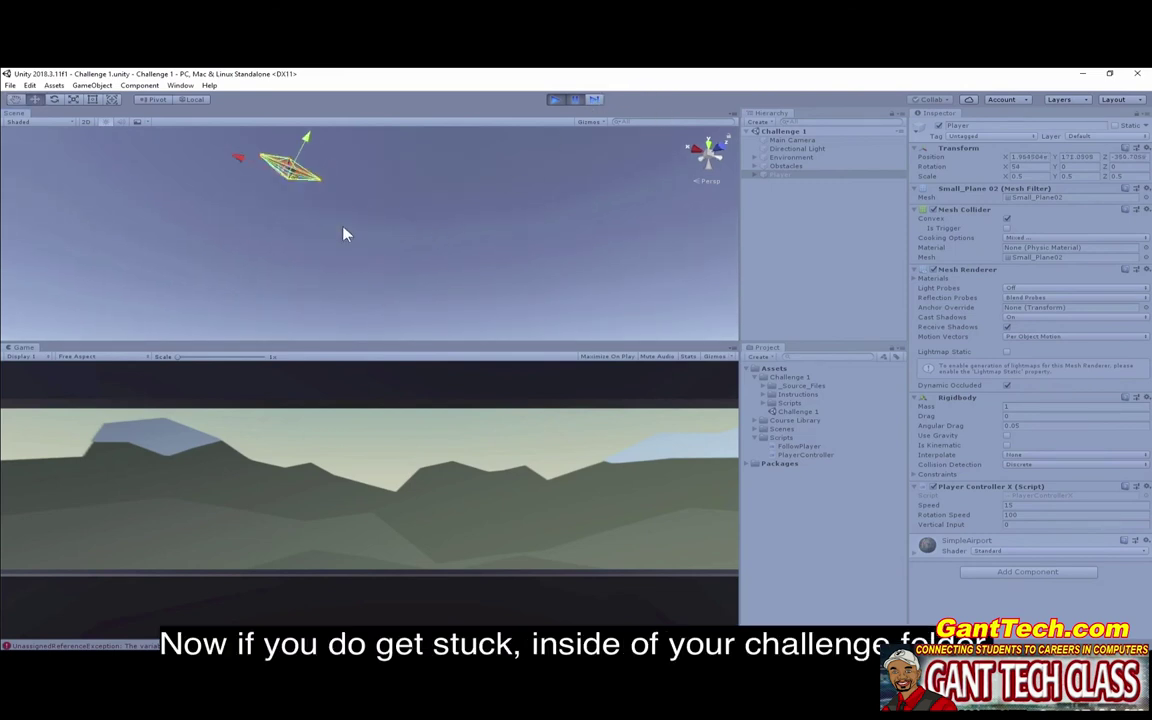
{"action": "right_click_drag", "start_coordinate": [342, 231], "coordinate": [490, 242]}
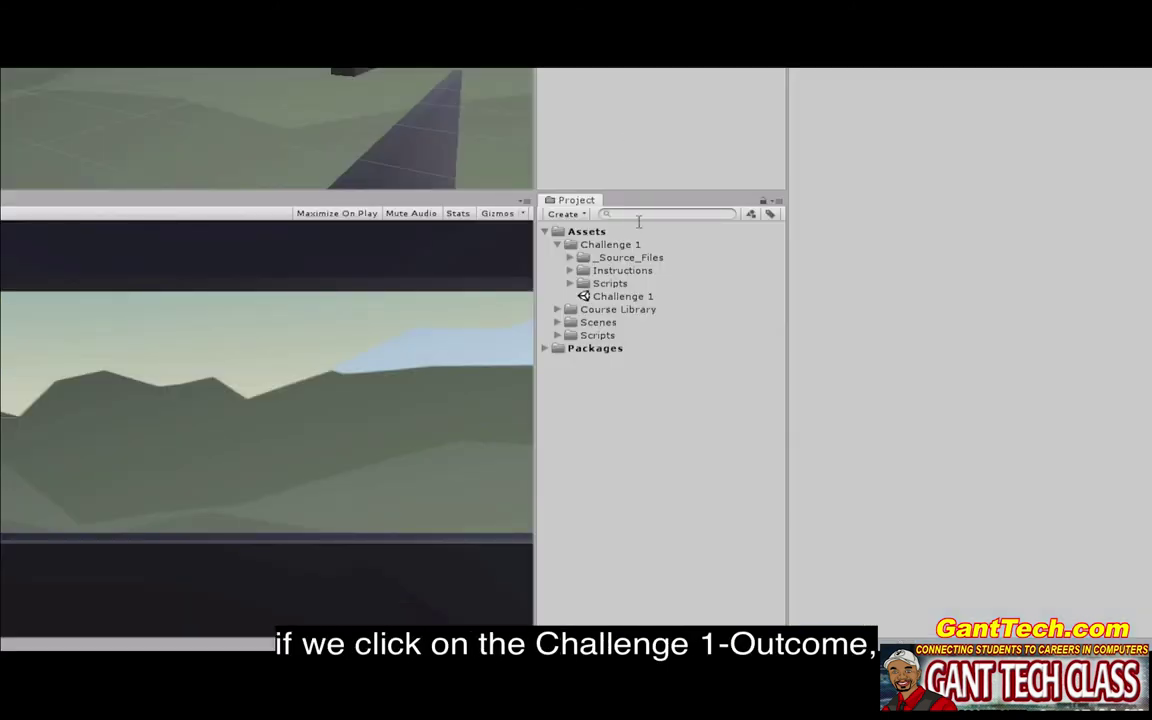
Play the Challenge 1 - Outcome video from the Instructions folder in an enlarged preview.
{"action": "left_click", "coordinate": [571, 271]}
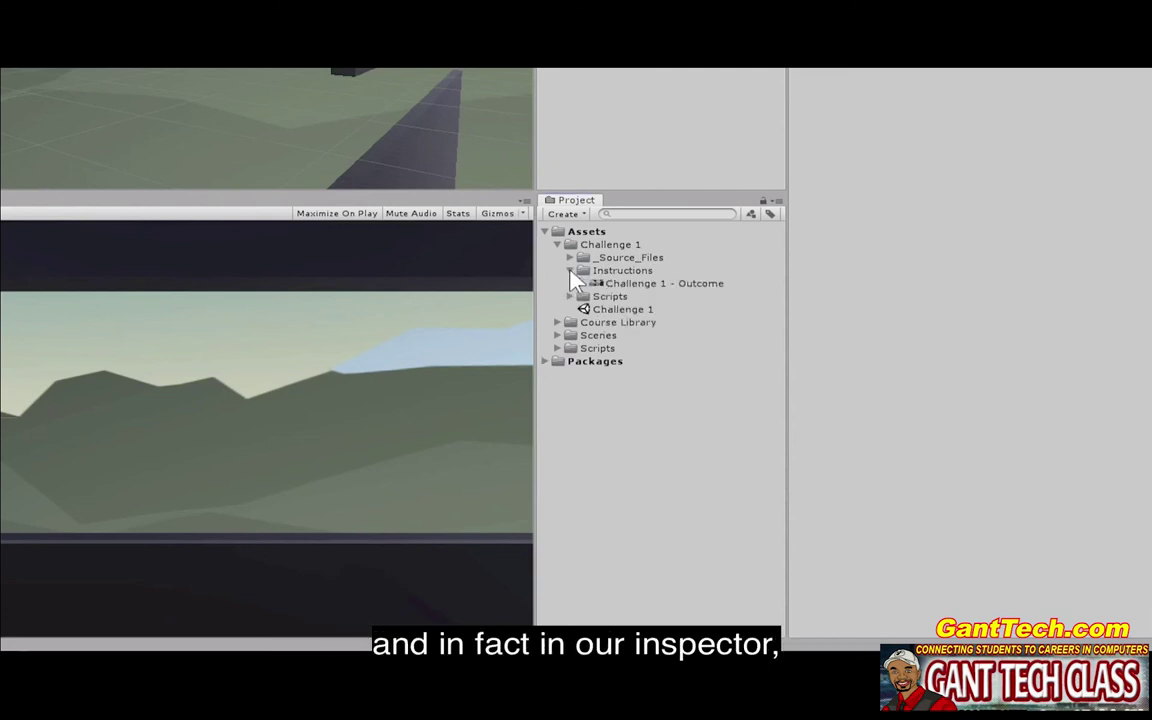
{"action": "left_click", "coordinate": [654, 286]}
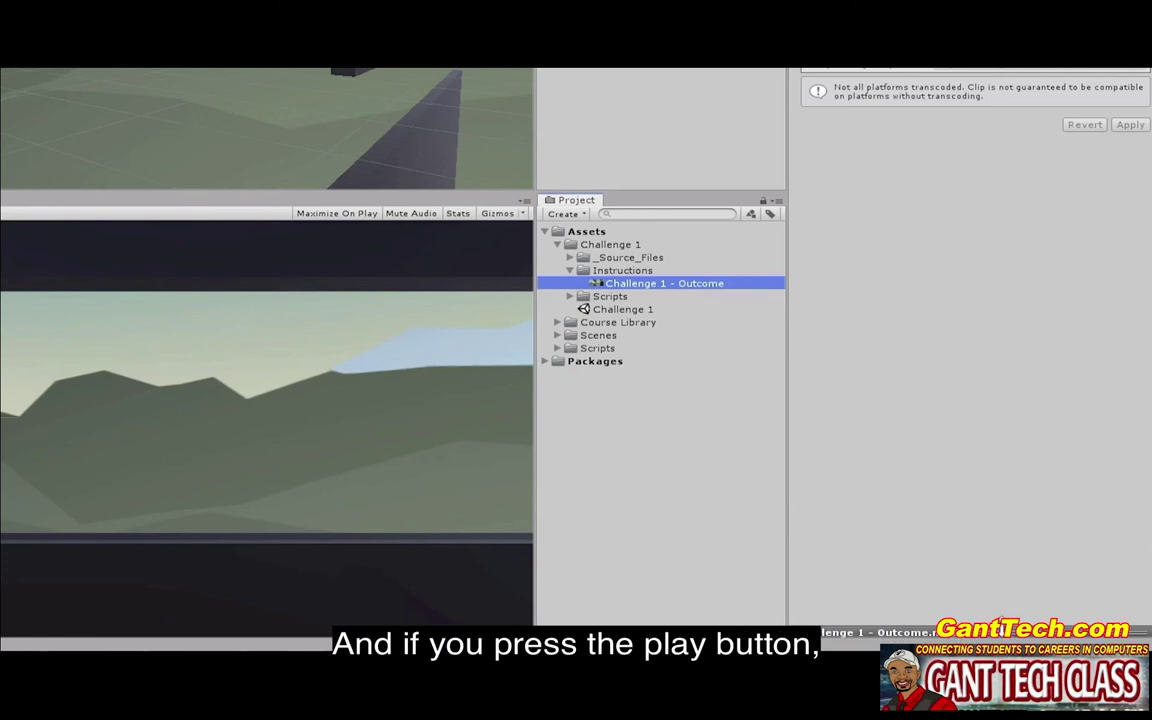
{"action": "left_click_drag", "start_coordinate": [998, 607], "coordinate": [987, 324]}
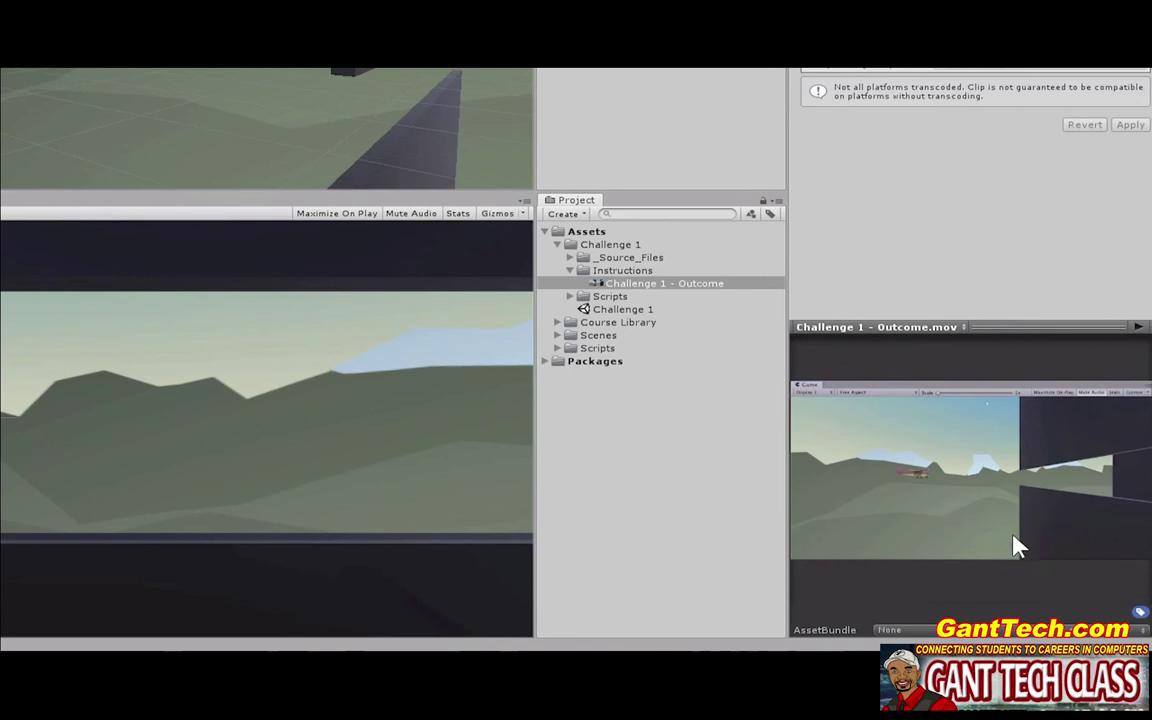
{"action": "left_click", "coordinate": [1138, 328]}
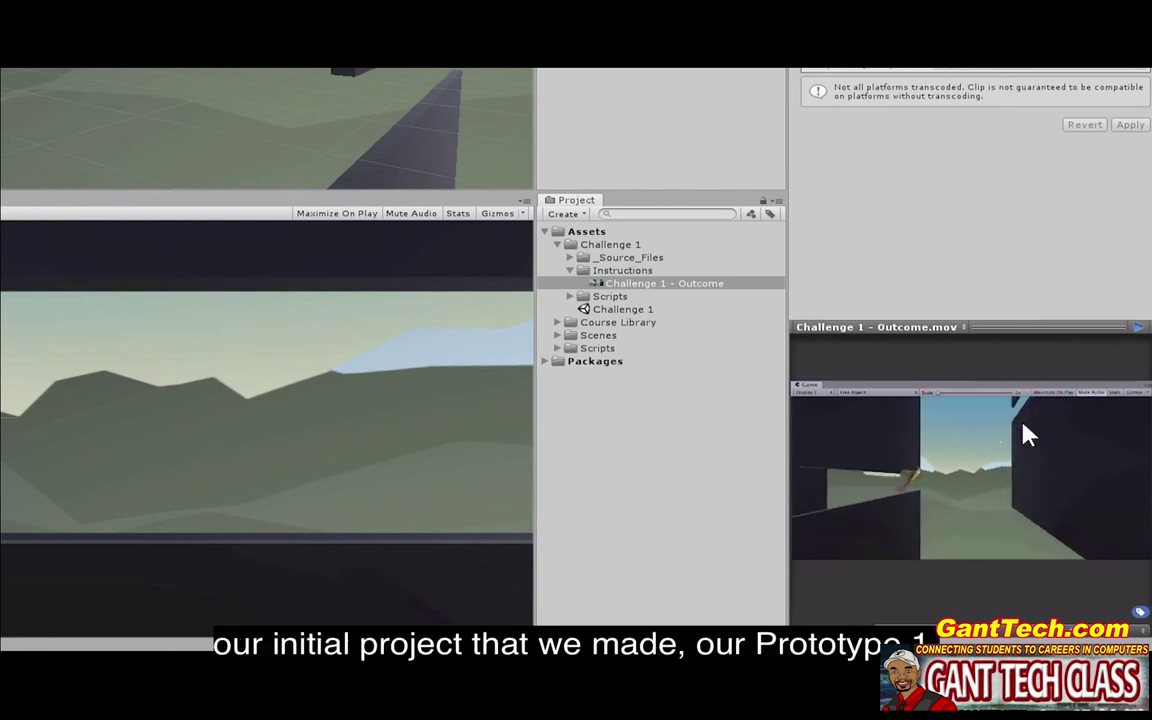
{"action": "left_click", "coordinate": [675, 147]}
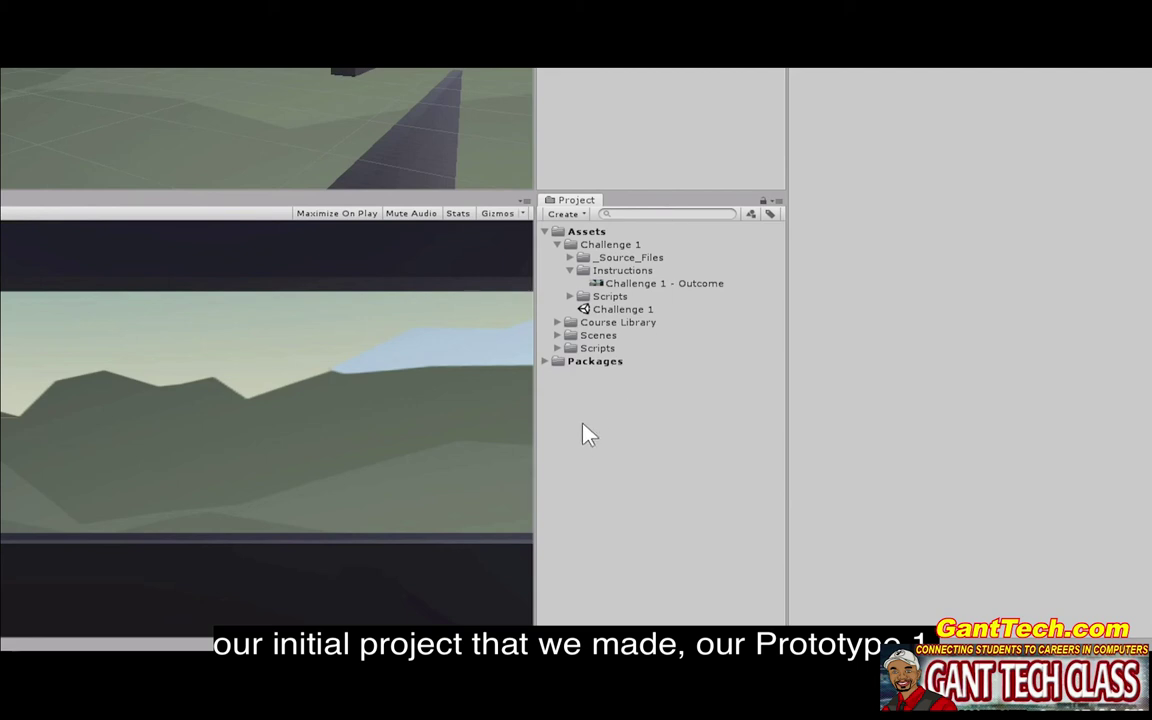
Open the Prototype 1 scene and review the code of its FollowPlayer and PlayerController scripts.
{"action": "left_click", "coordinate": [557, 335]}
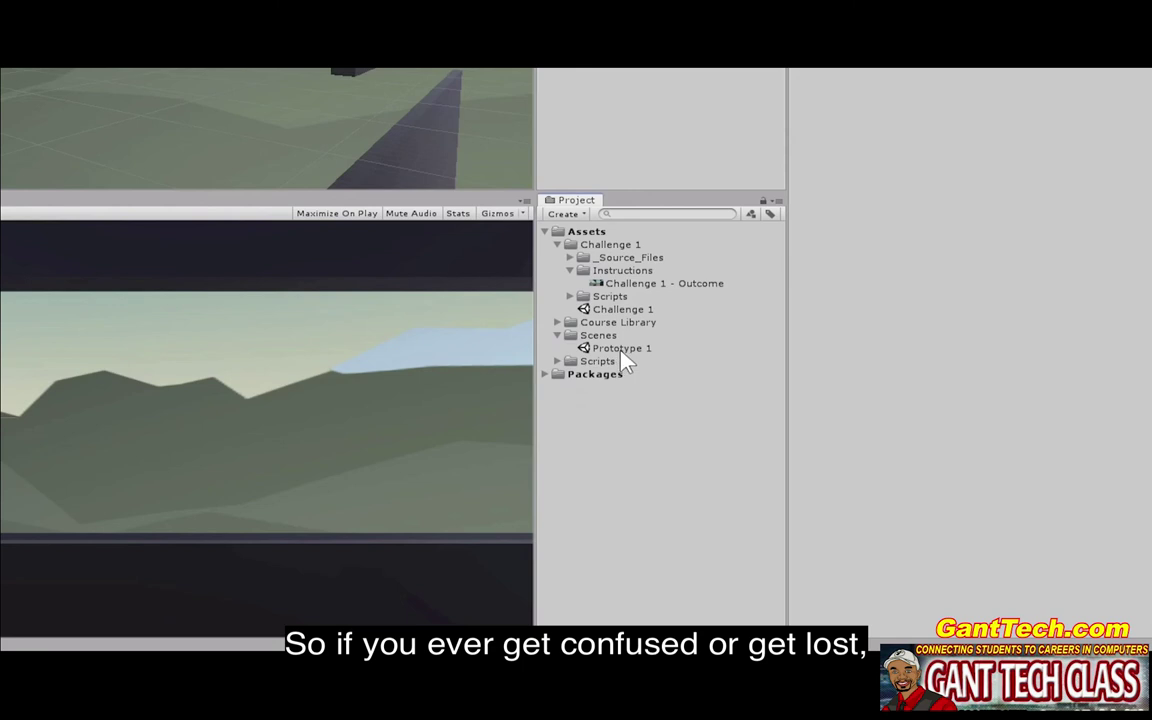
{"action": "left_click", "coordinate": [631, 349]}
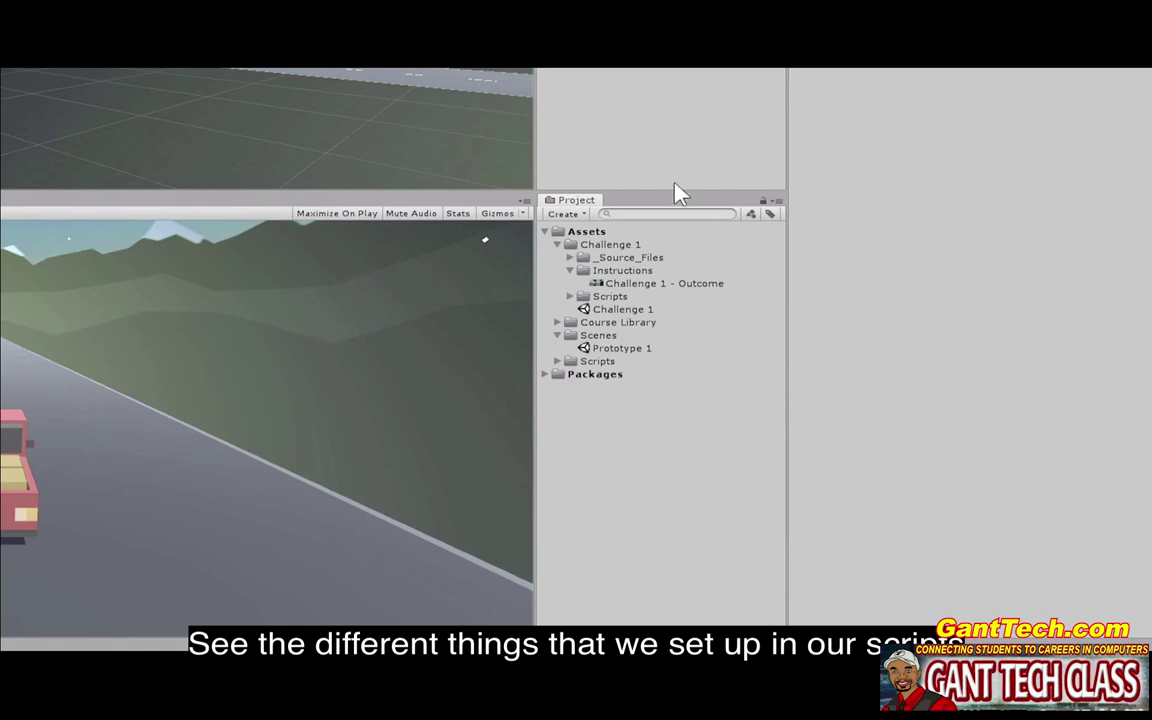
{"action": "left_click", "coordinate": [557, 361]}
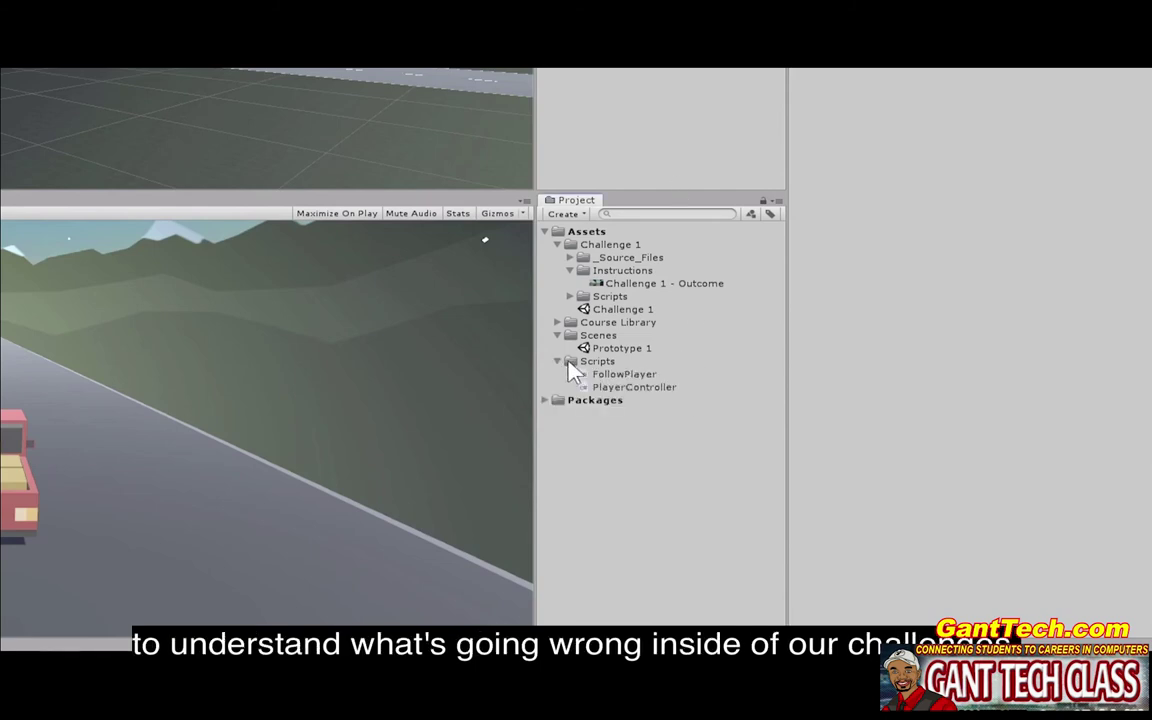
{"action": "left_click", "coordinate": [645, 375]}
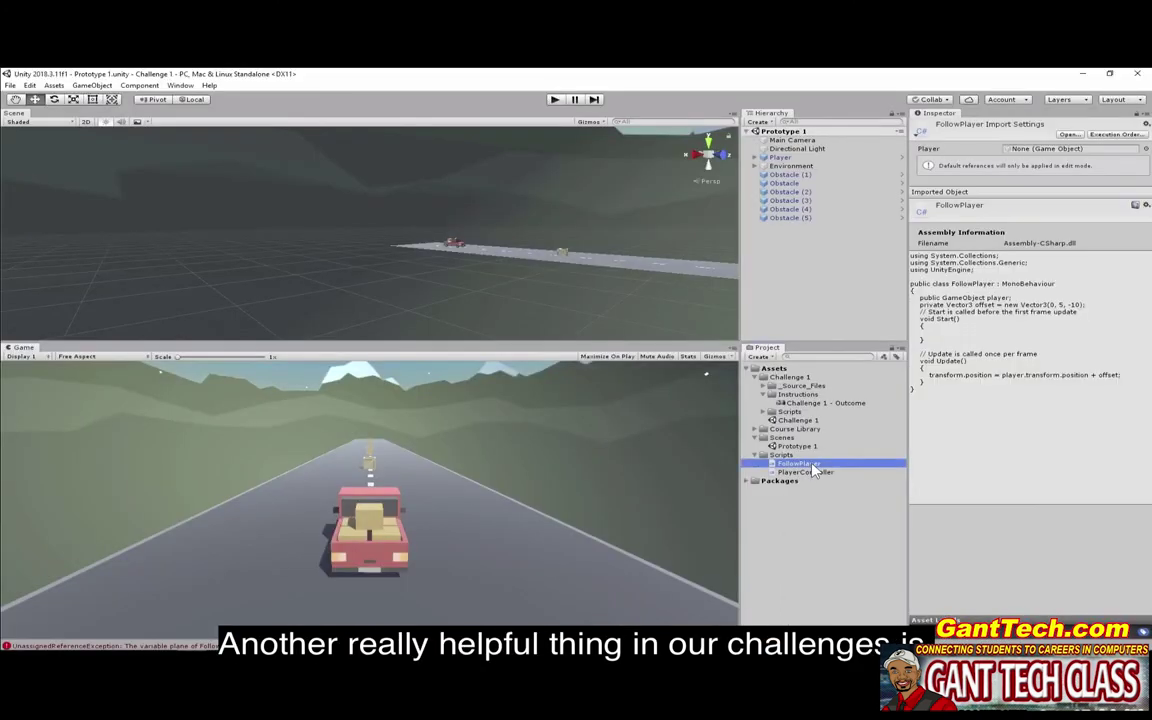
{"action": "left_click", "coordinate": [818, 473]}
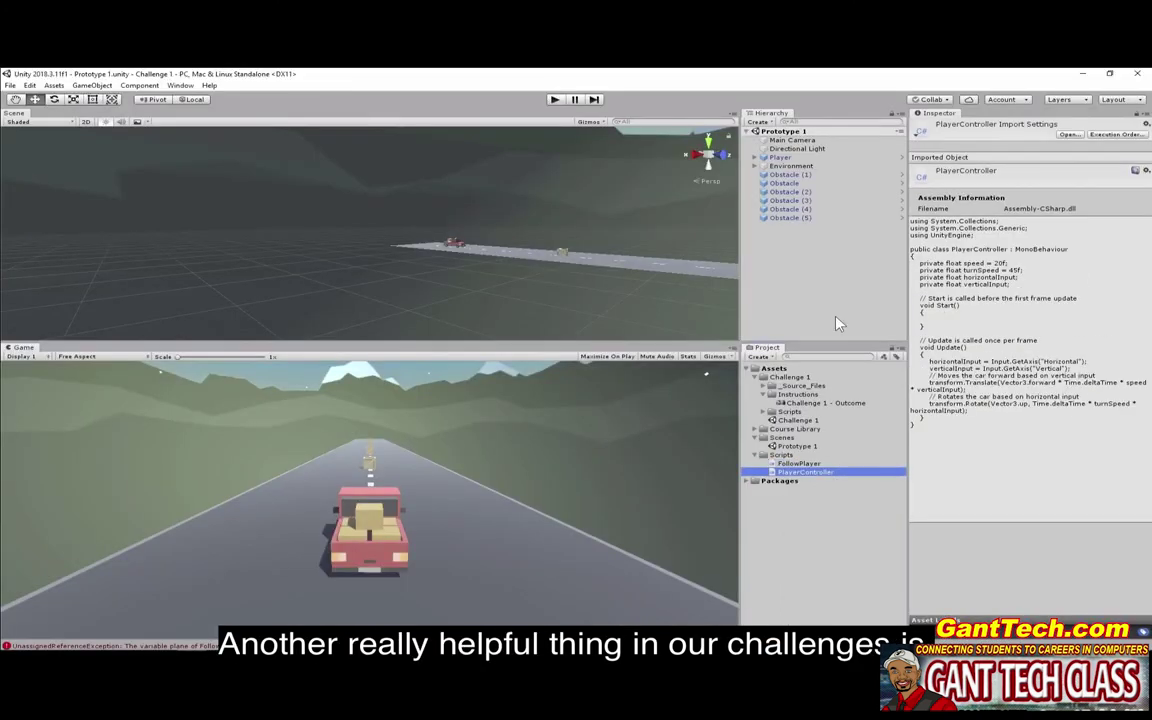
{"action": "left_click", "coordinate": [838, 323]}
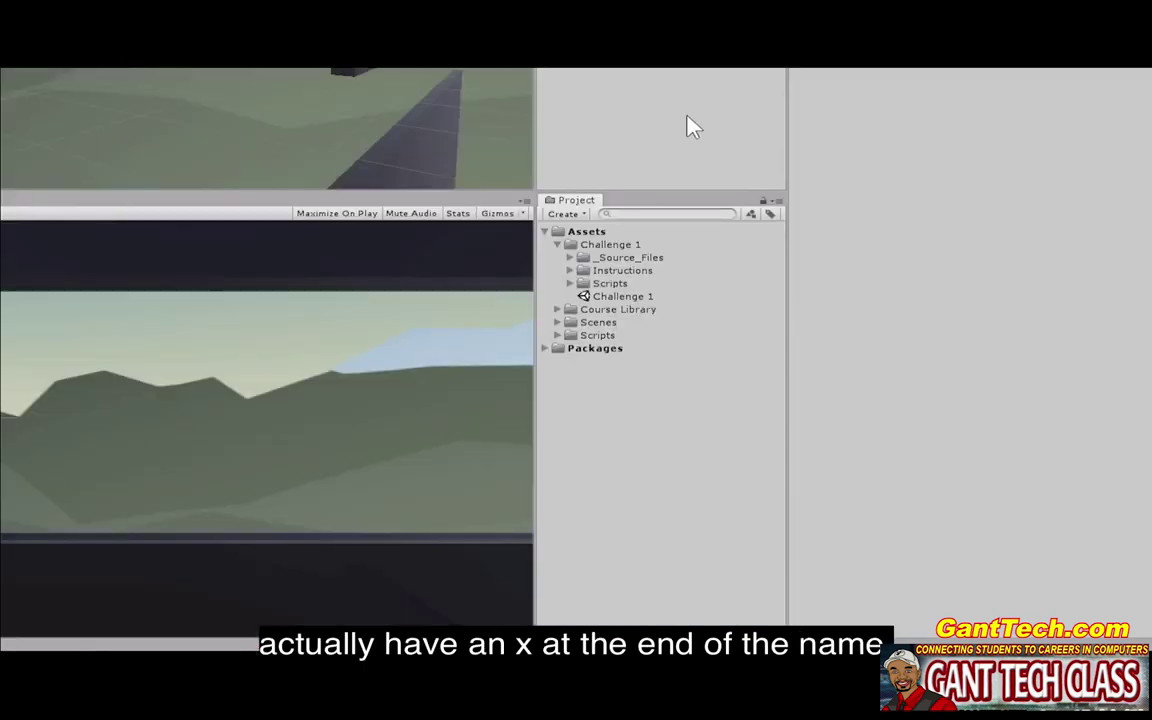
View the FollowPlayerX script in the Challenge 1 Scripts folder and compare the script names with those in the main Scripts folder.
{"action": "left_click", "coordinate": [570, 284]}
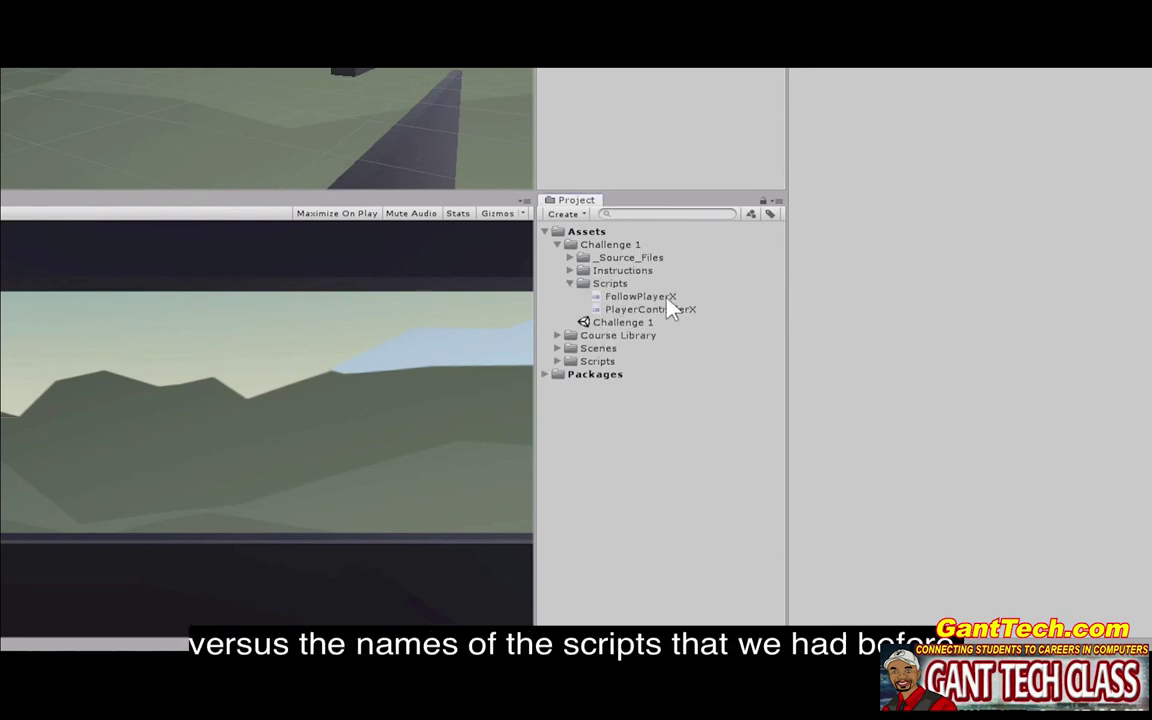
{"action": "left_click", "coordinate": [636, 297]}
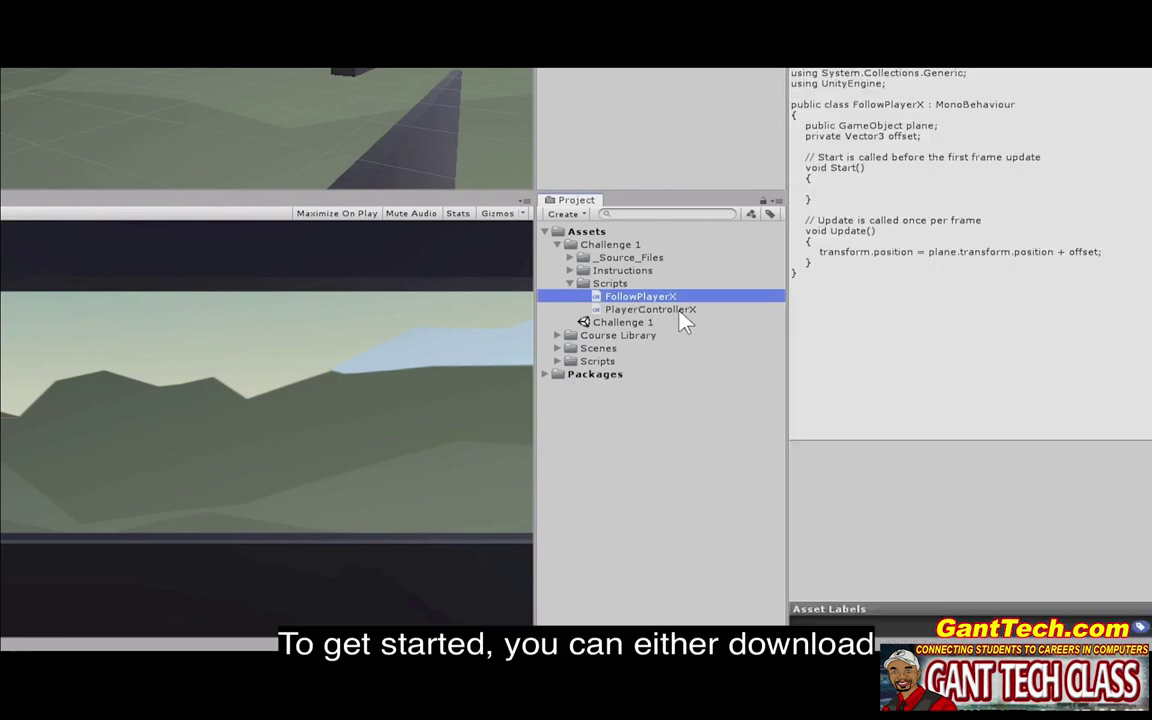
{"action": "left_click", "coordinate": [557, 361]}
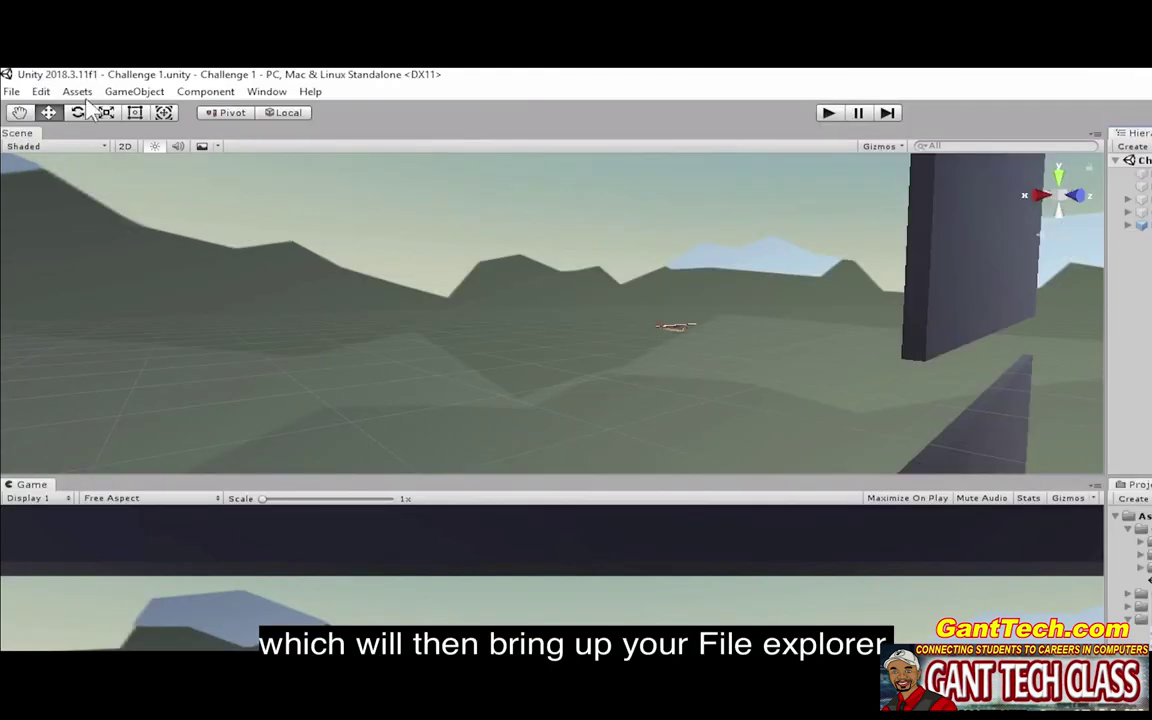
Import the challenge1-start custom package from the Downloads folder into the project.
{"action": "left_click", "coordinate": [77, 93]}
{"action": "mouse_move", "coordinate": [98, 286]}
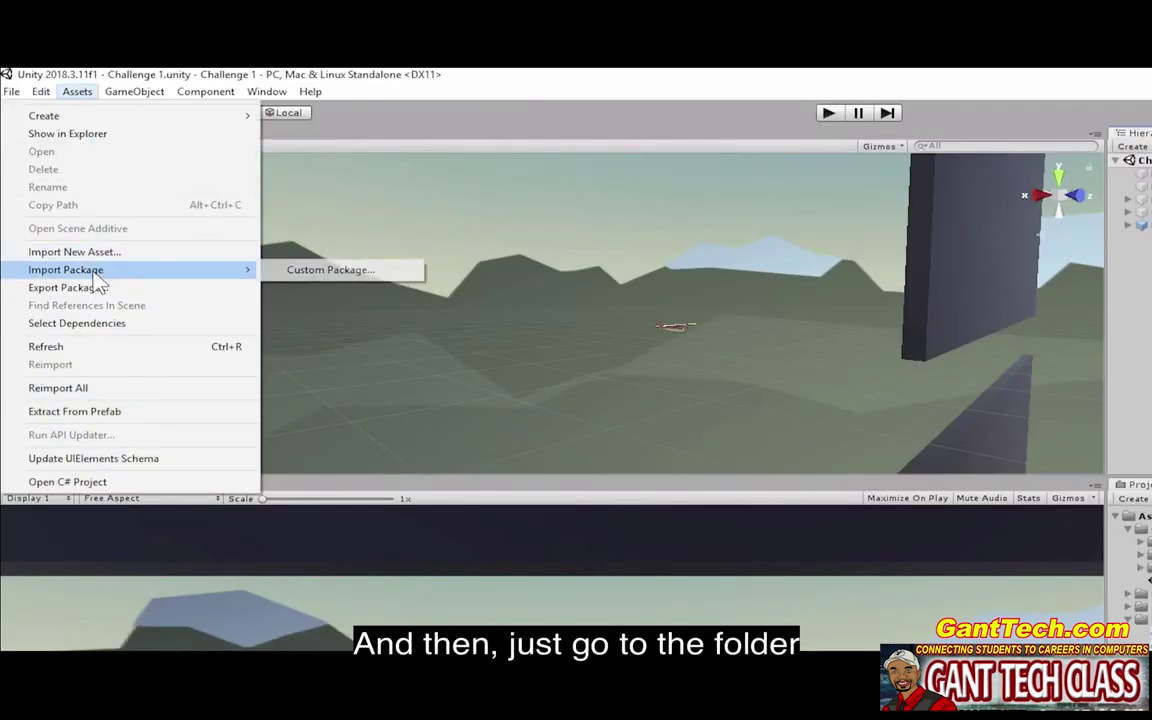
{"action": "left_click", "coordinate": [362, 272]}
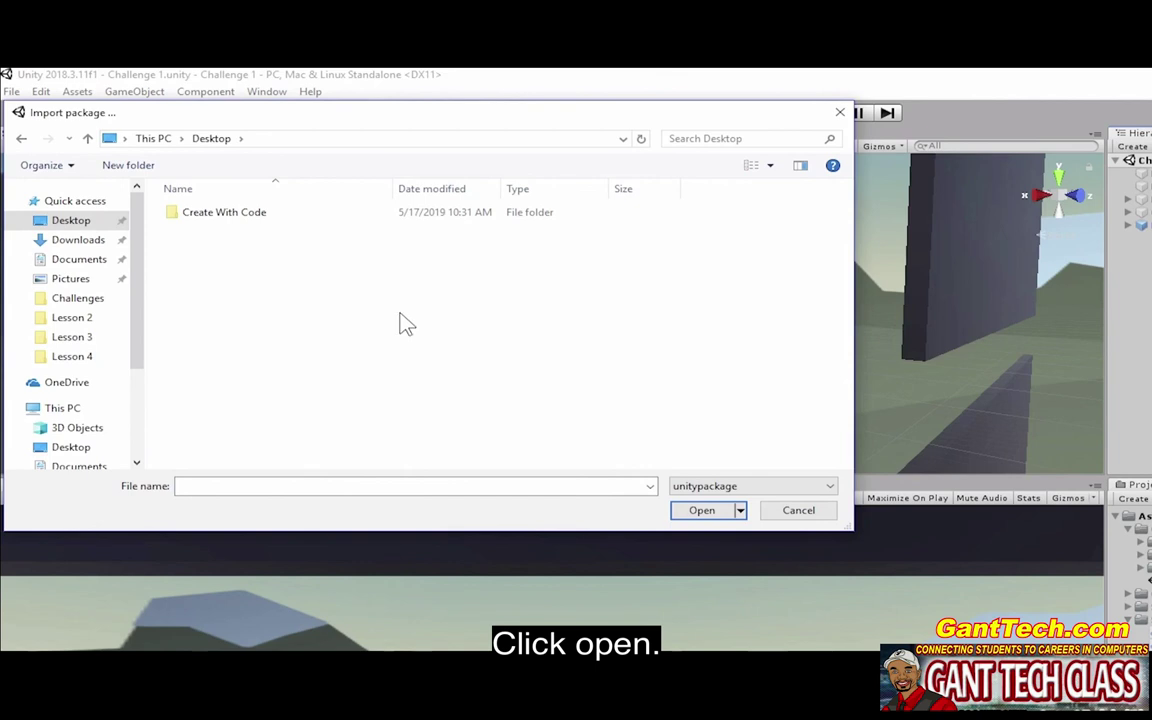
{"action": "left_click", "coordinate": [84, 246]}
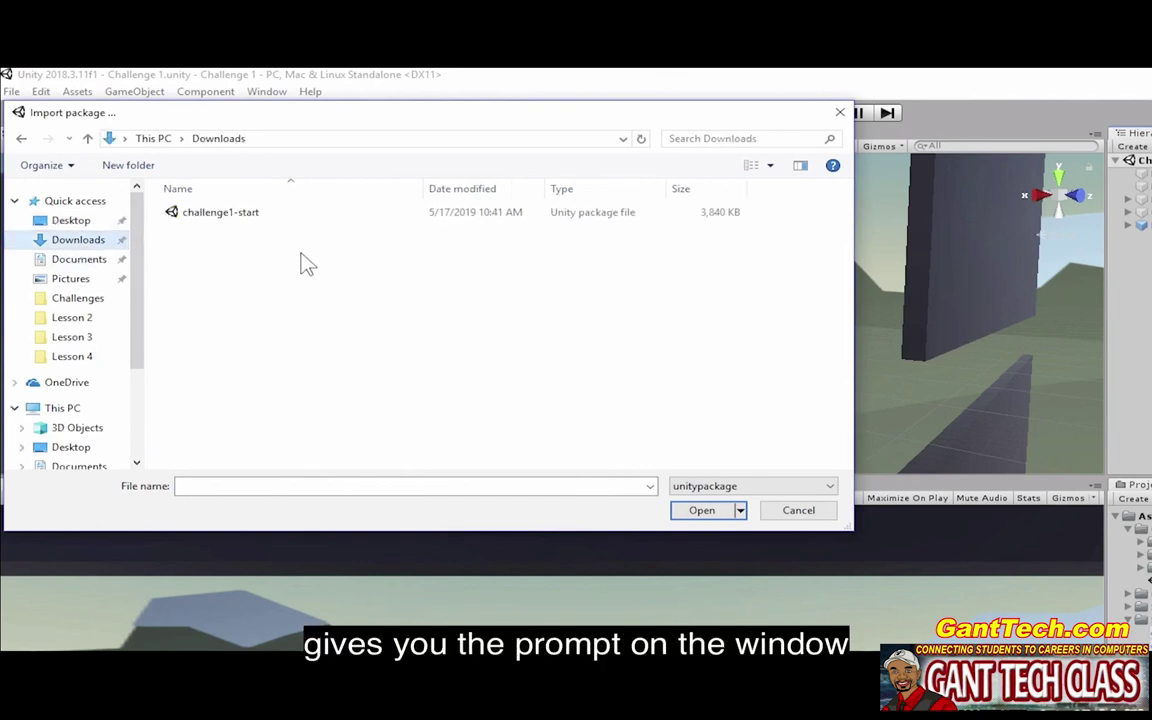
{"action": "left_click", "coordinate": [326, 220]}
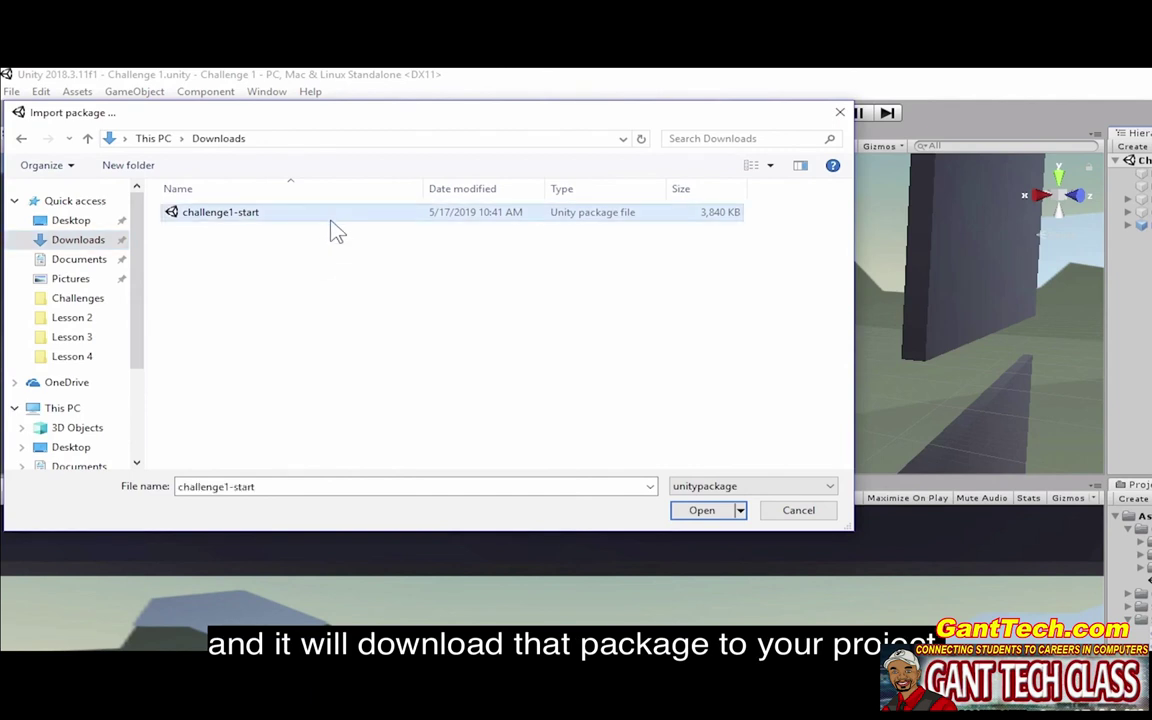
{"action": "left_click", "coordinate": [705, 511]}
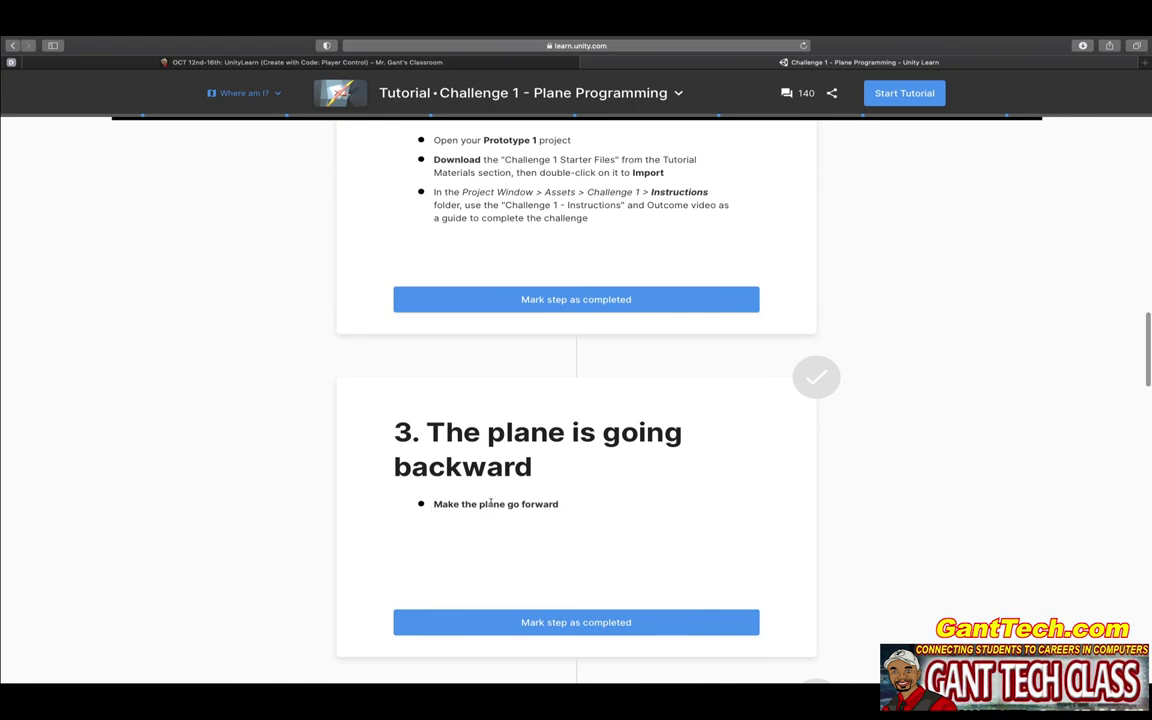
Review the Challenge 1 tasks on the Unity Learn page, from making the plane go forward through the propeller bonus to the hints.
{"action": "scroll", "coordinate": [580, 500], "scroll_direction": "down", "scroll_amount": 1}
{"action": "scroll", "coordinate": [578, 496], "scroll_direction": "down", "scroll_amount": 5}
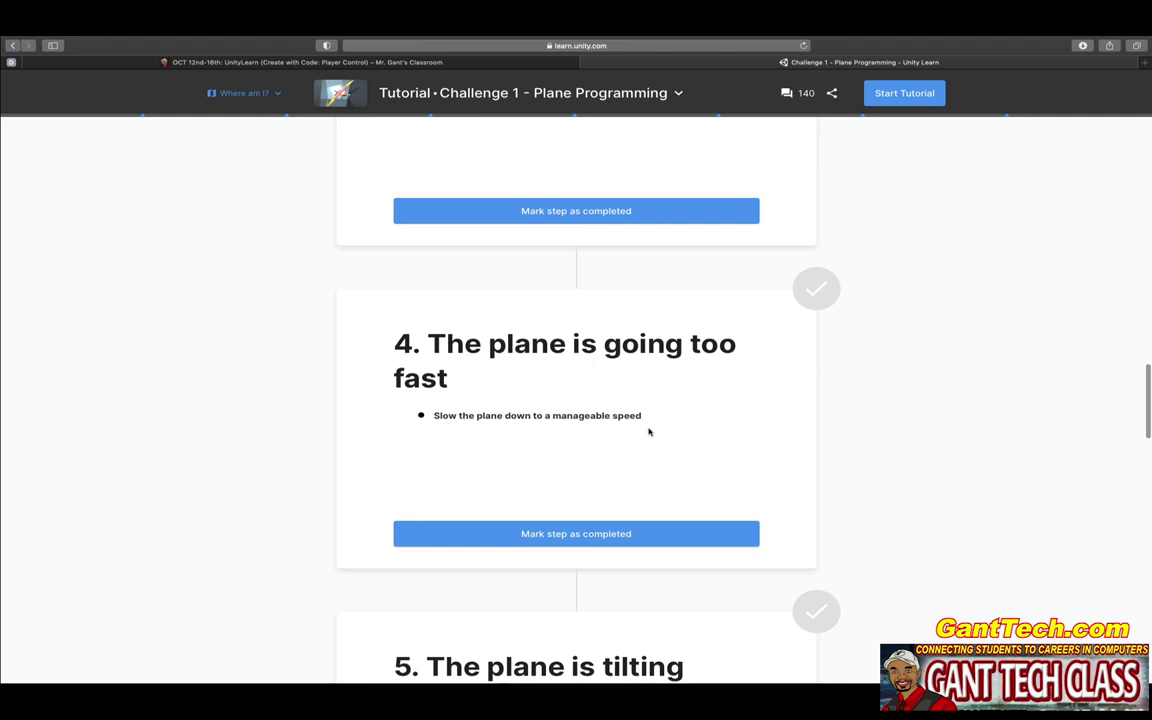
{"action": "scroll", "coordinate": [664, 438], "scroll_direction": "down", "scroll_amount": 5}
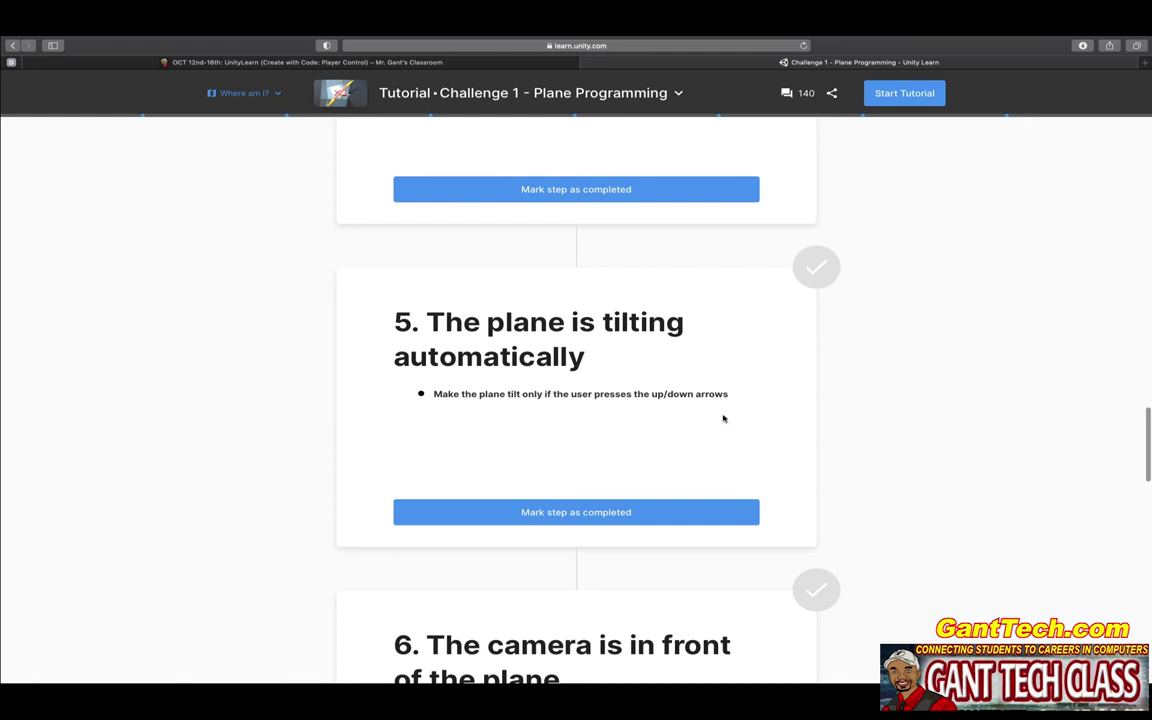
{"action": "scroll", "coordinate": [690, 416], "scroll_direction": "down", "scroll_amount": 3}
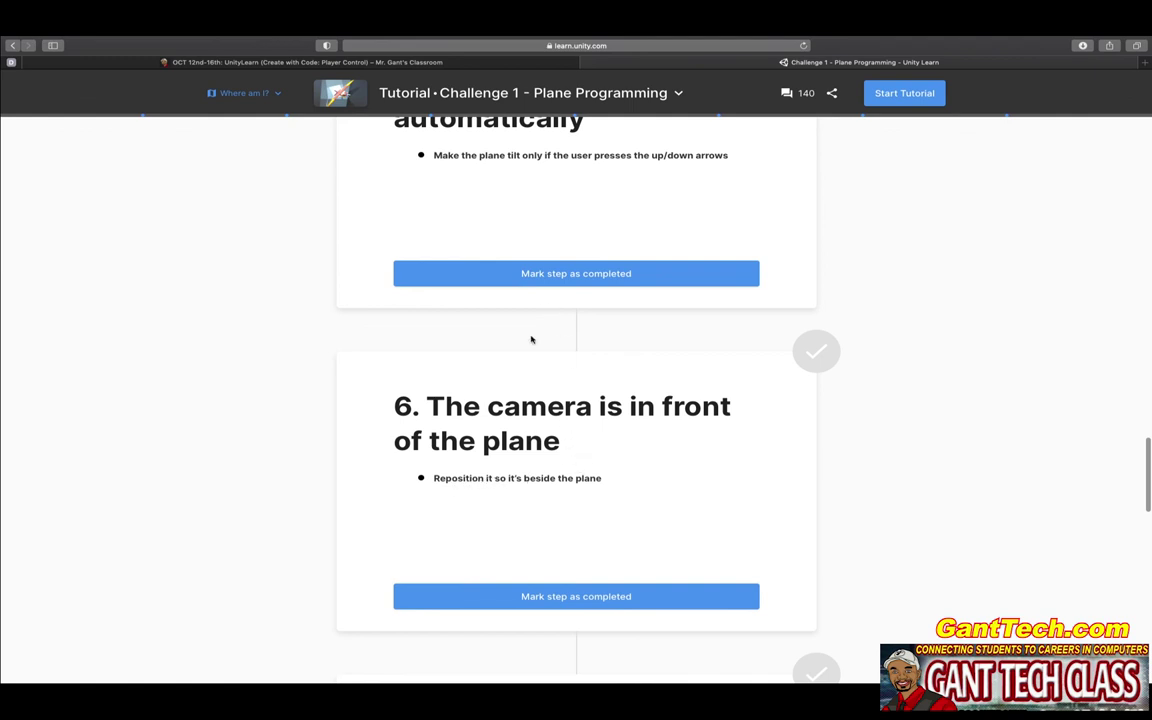
{"action": "scroll", "coordinate": [527, 400], "scroll_direction": "down", "scroll_amount": 8}
{"action": "scroll", "coordinate": [522, 405], "scroll_direction": "down", "scroll_amount": 8}
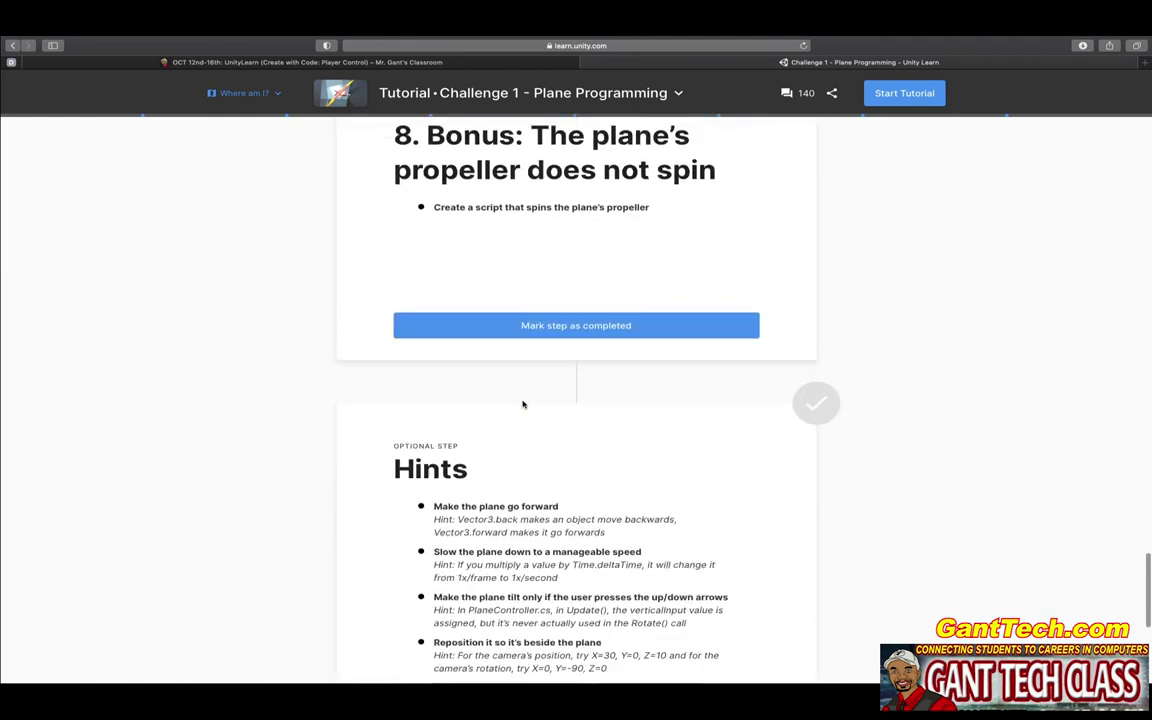